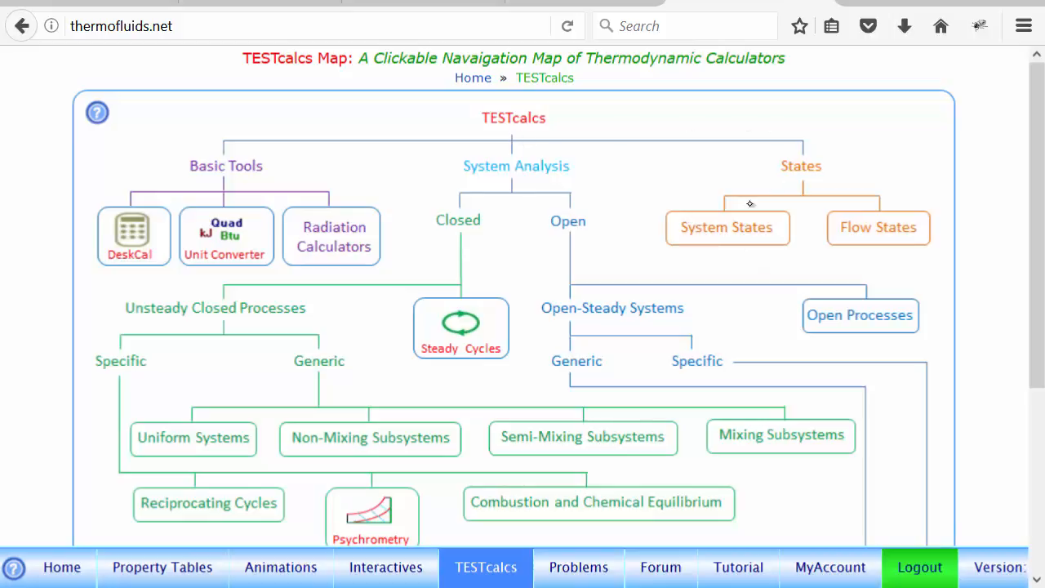
- Open the System States calculators from the TESTcalcs map
left_click(727, 232)
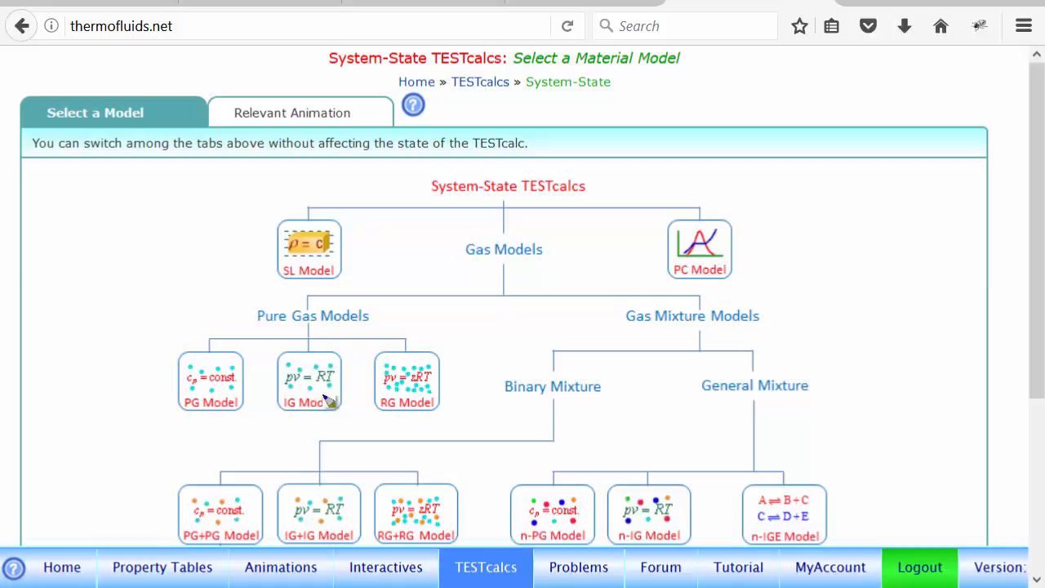
mouse_move(330, 377)
left_mouse_down()
mouse_move(342, 400)
mouse_move(290, 362)
left_mouse_up()
mouse_move(331, 500)
left_mouse_down()
mouse_move(346, 532)
mouse_move(337, 497)
left_mouse_up()
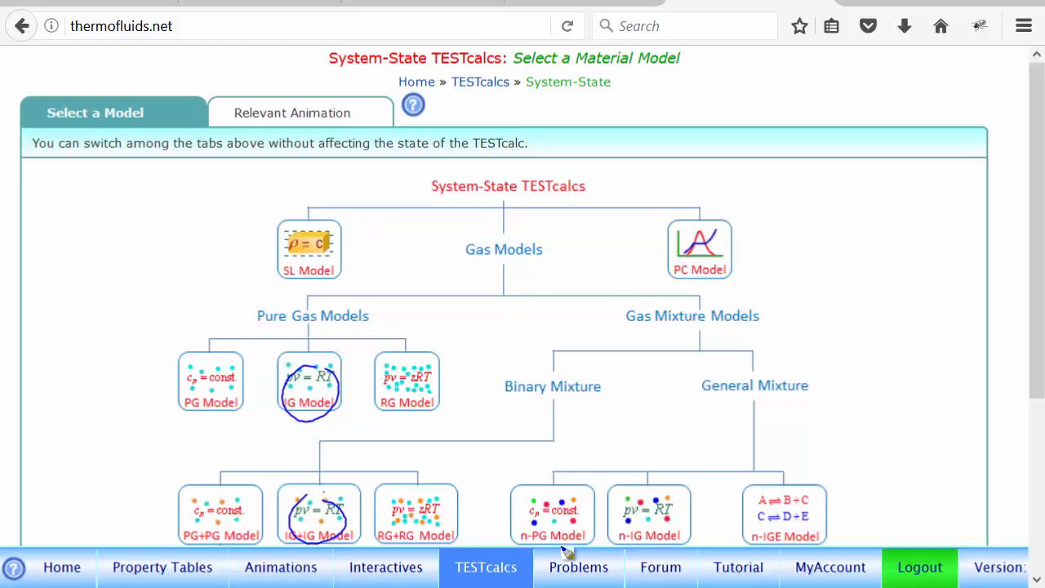
mouse_move(667, 503)
left_mouse_down()
mouse_move(650, 536)
mouse_move(622, 494)
left_mouse_up()
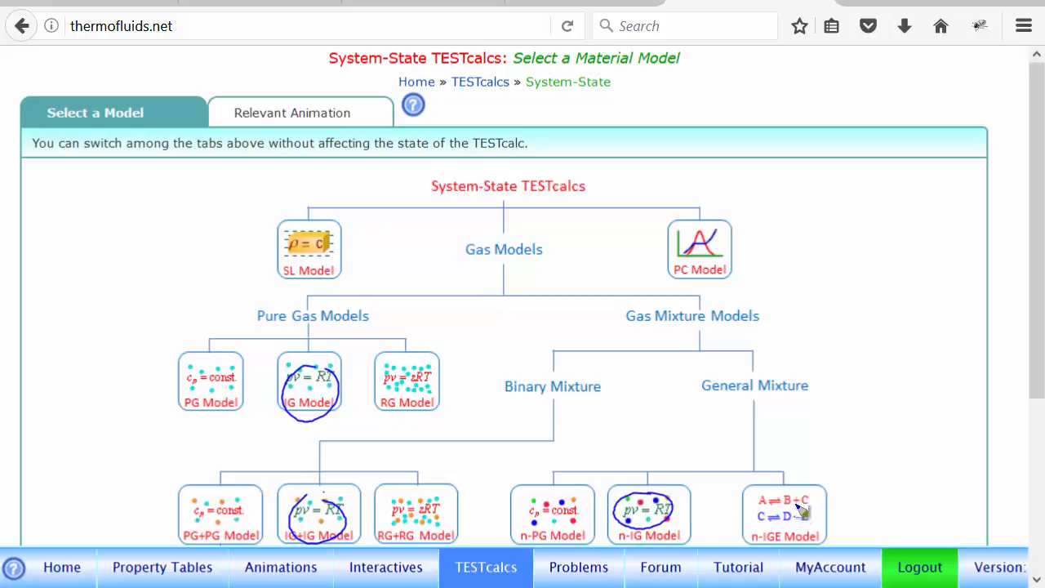
mouse_move(802, 493)
left_mouse_down()
mouse_move(798, 524)
mouse_move(802, 491)
mouse_move(804, 502)
left_mouse_up()
key("Escape")
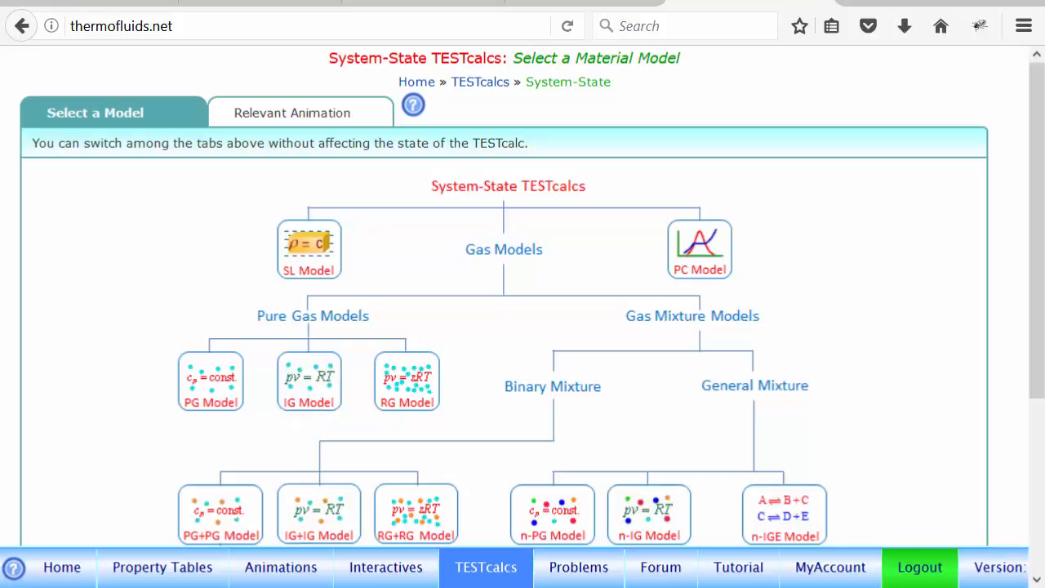
- Switch to the IG model calculator and calculate State-1 for air at 300 K, 10 kg and 100 kPa
left_click(90, 2)
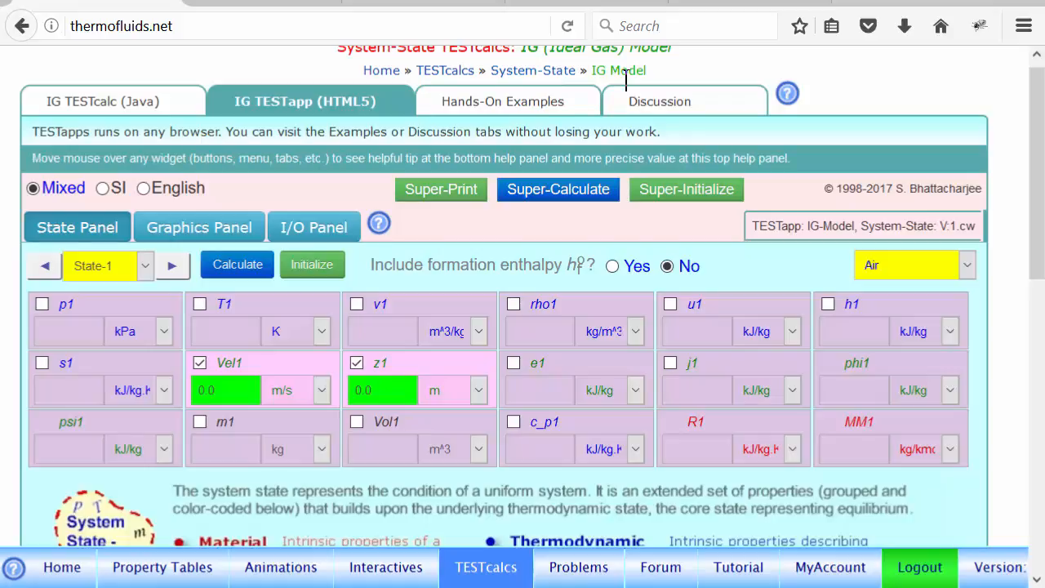
left_click(215, 329)
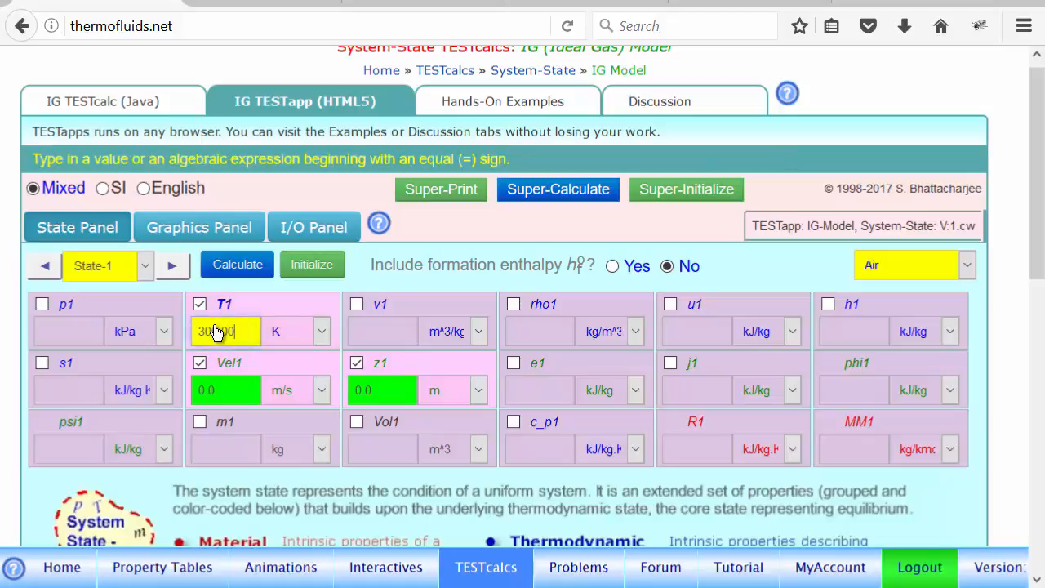
left_click(218, 456)
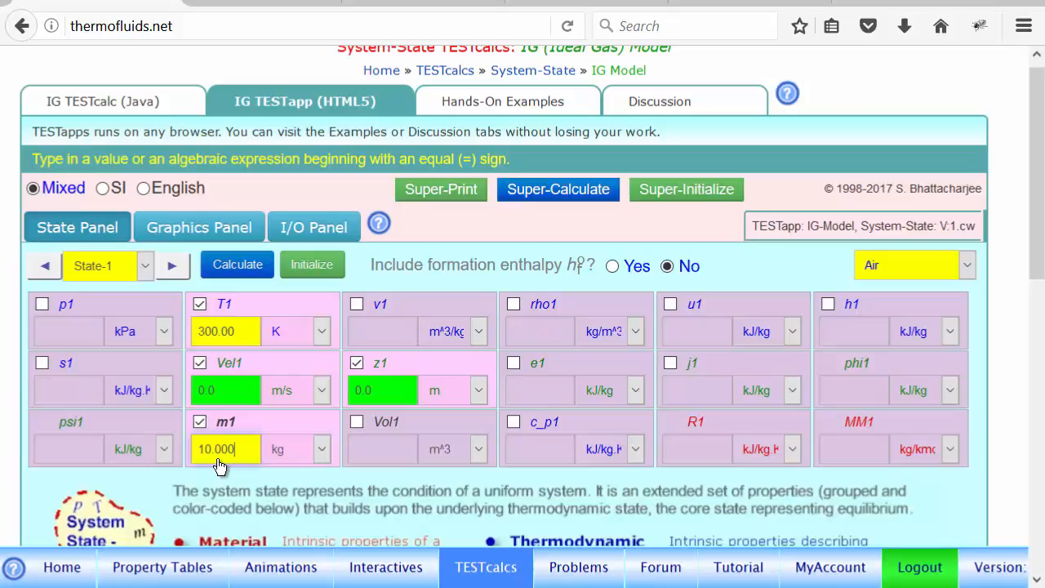
left_click(82, 335)
left_click(239, 269)
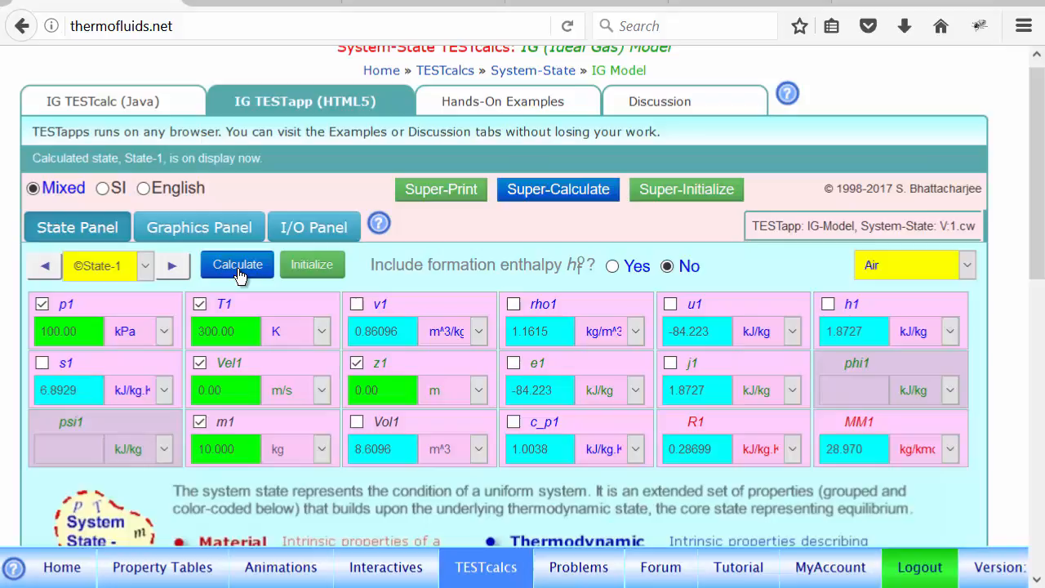
- Define State-2 of the air with m2 as =m1, Vol2 as =Vol1 and T2 as 3500 K, and calculate it
left_click(172, 269)
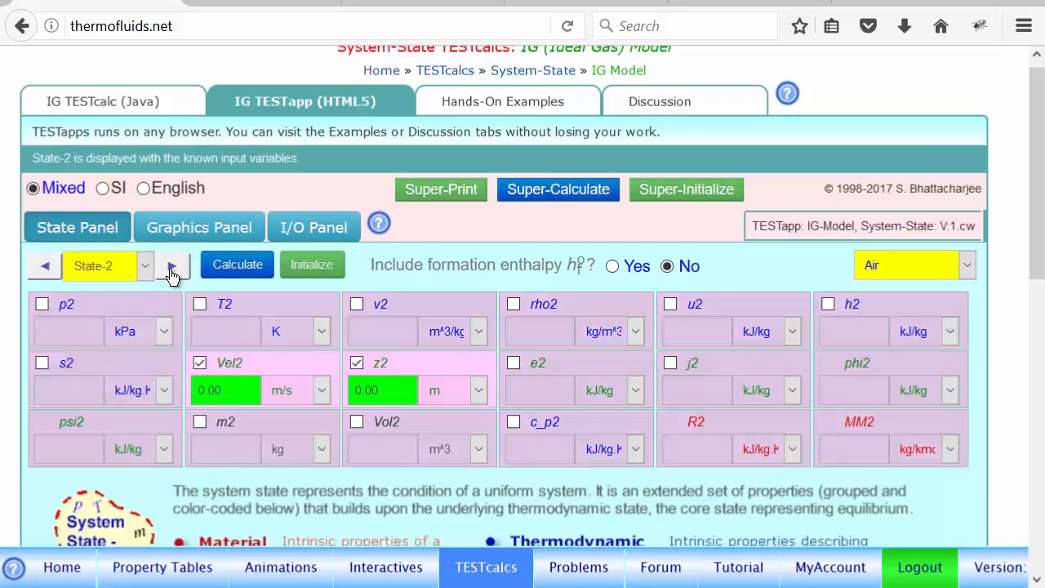
left_click(232, 460)
type("=m1")
left_click(404, 456)
type("=Vol1")
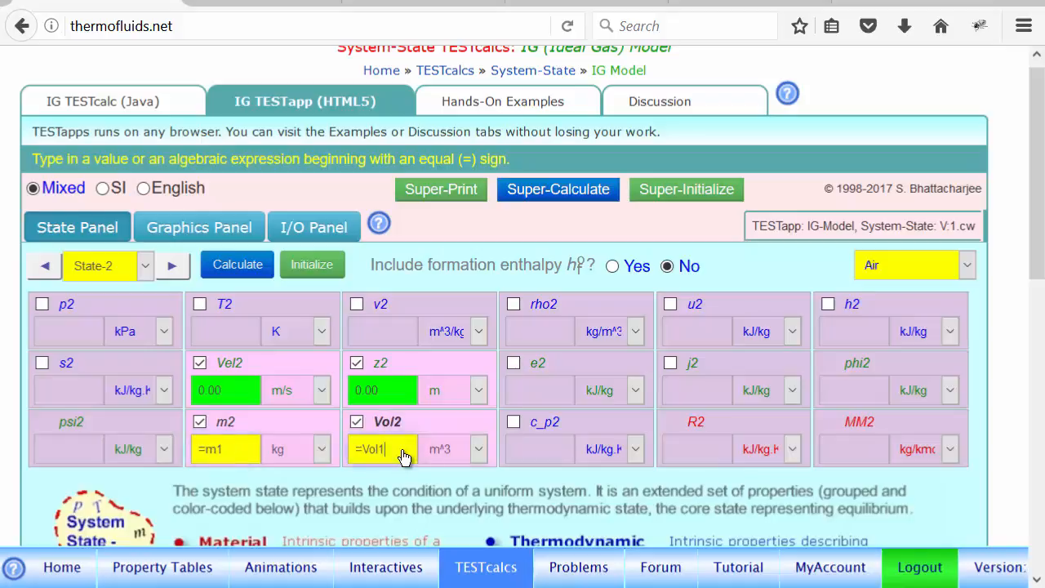
left_click(241, 341)
type("3500.0")
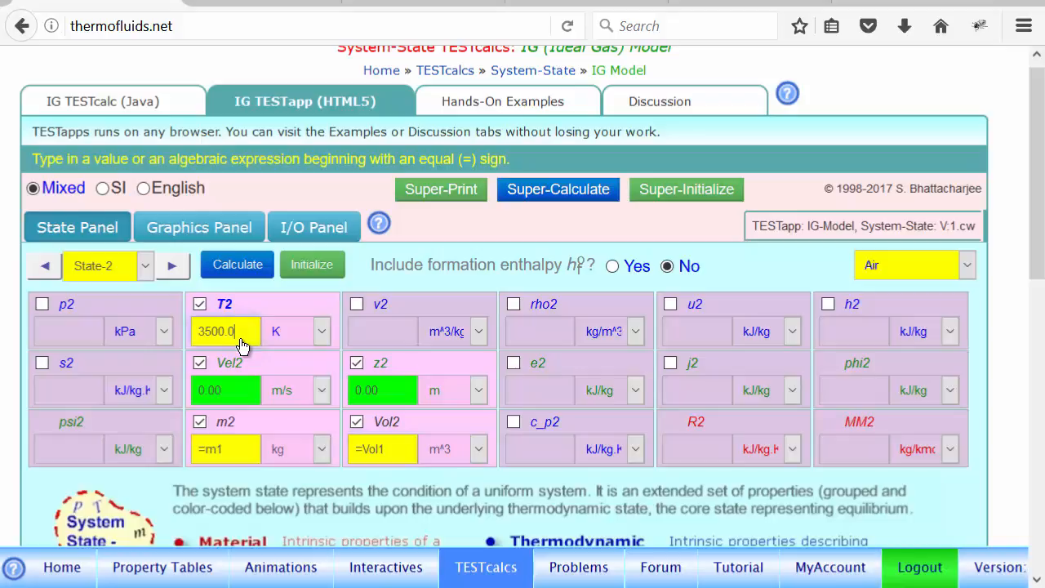
left_click(236, 270)
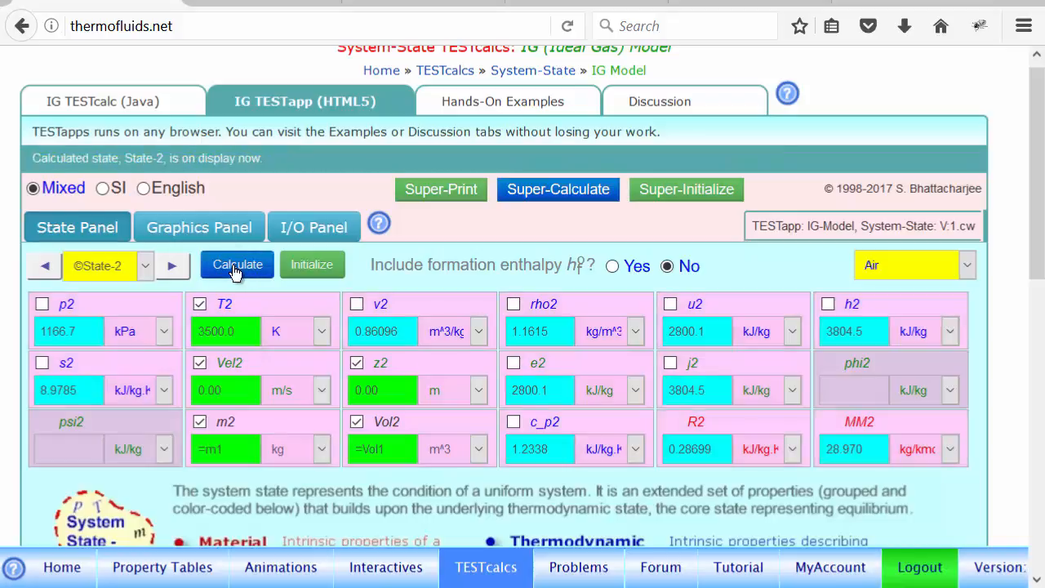
- Evaluate the heat transfer of the IG model with the expression Qin = m1*(u2-u1);
left_click(322, 236)
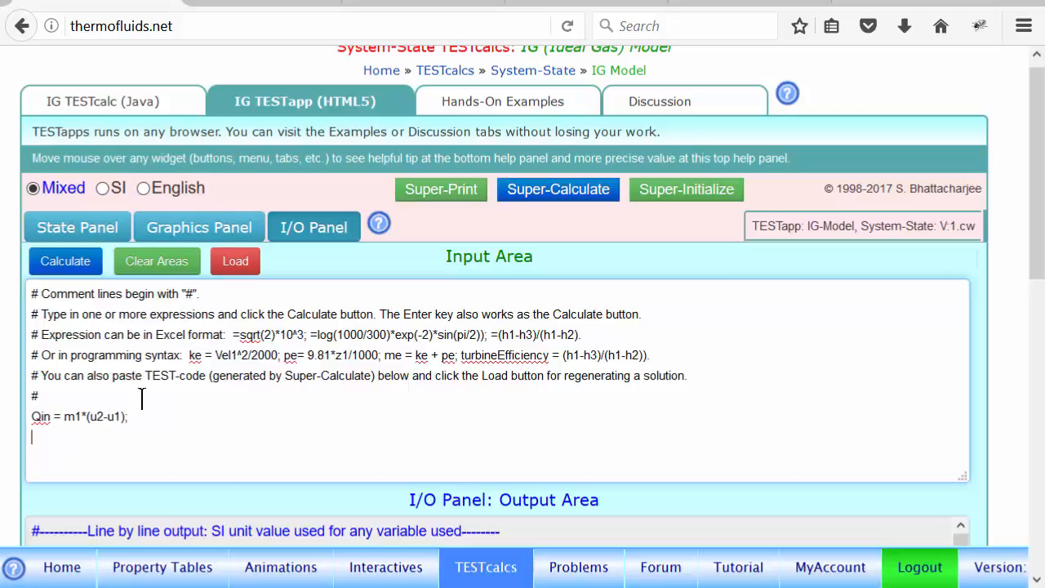
left_click(67, 280)
scroll(666, 422, "down", 2)
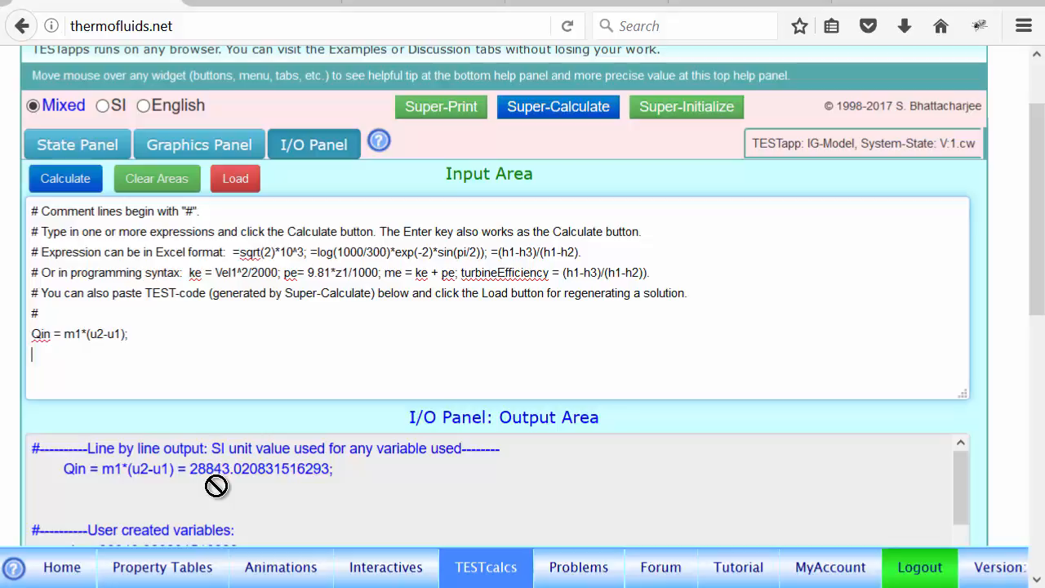
- Switch to PowerPoint to examine the Ex 1 rigid-tank problem on slide 14, and return to the IG calculator's State-2 properties
left_click(419, 1)
left_click(528, 69)
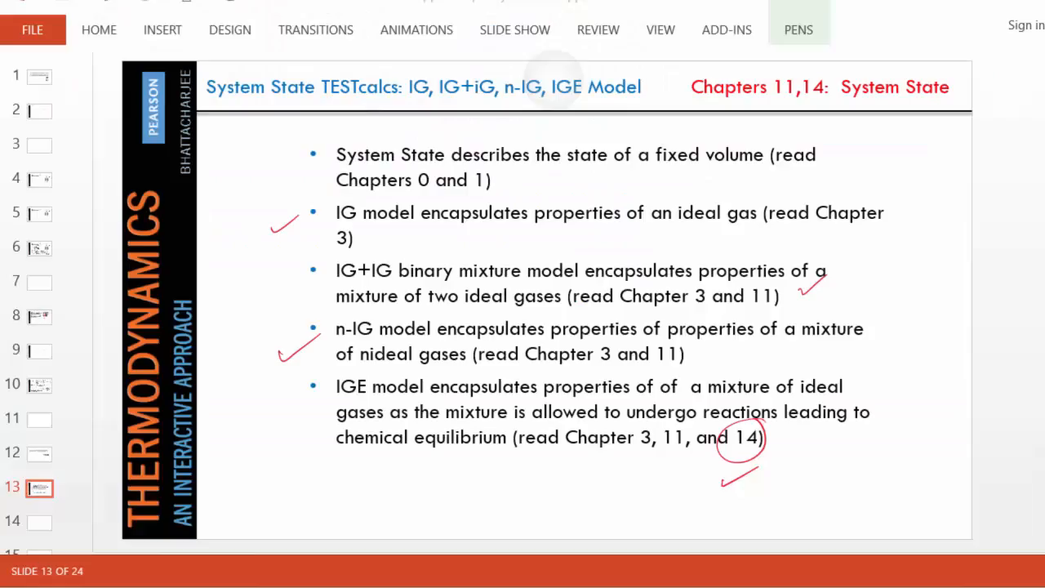
scroll(555, 80, "down", 1)
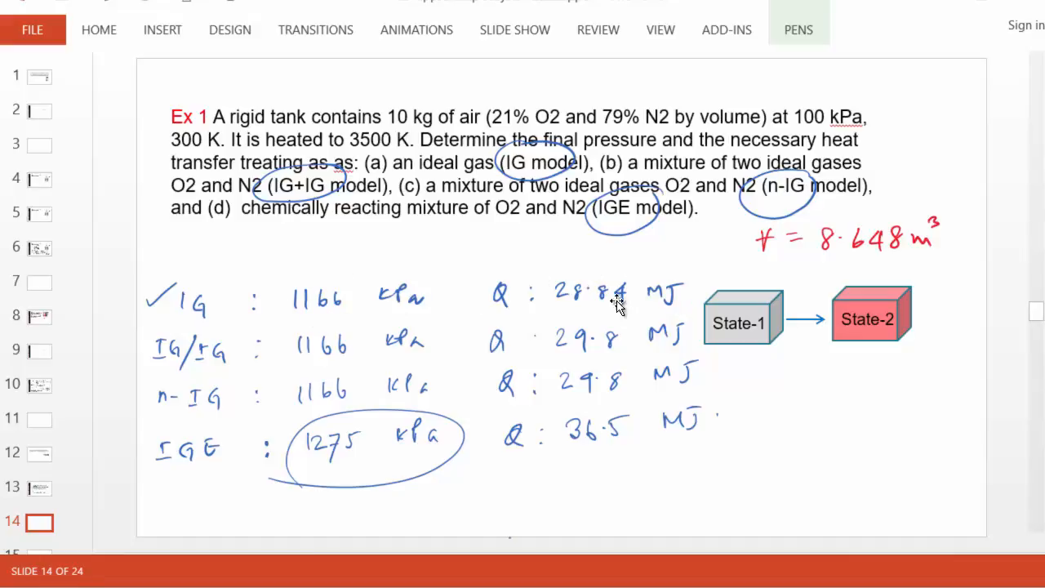
key("alt+Tab")
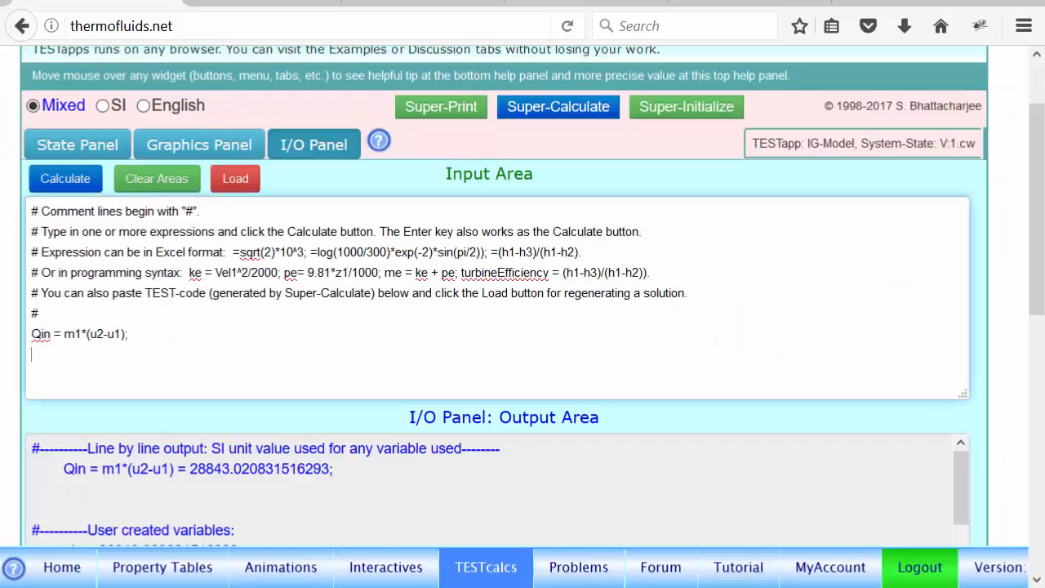
left_click(85, 150)
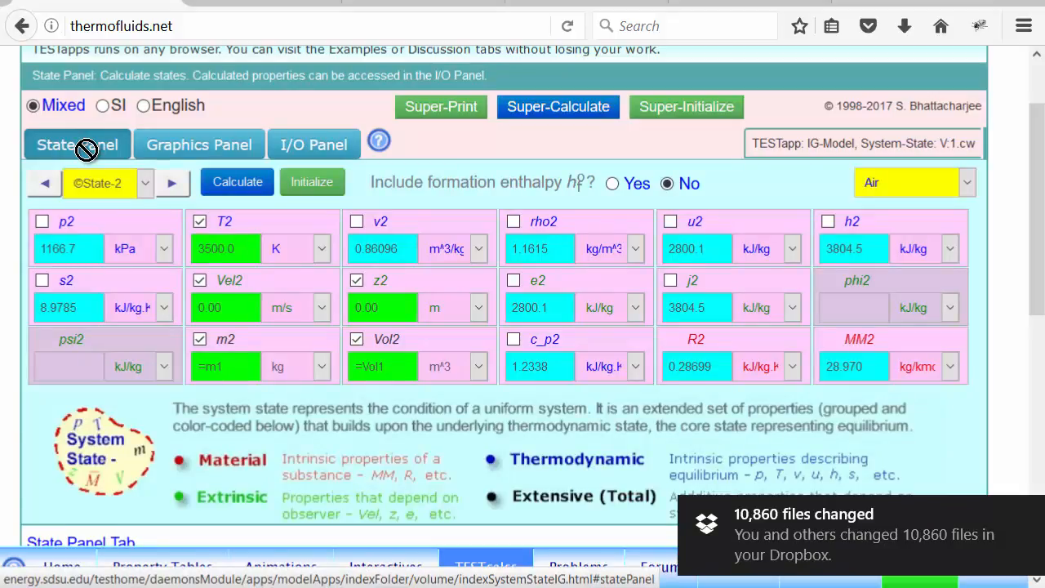
- Open the IG+IG binary mixture calculator and set Fluid-A to O2 and Fluid-B to N2
left_click(229, 2)
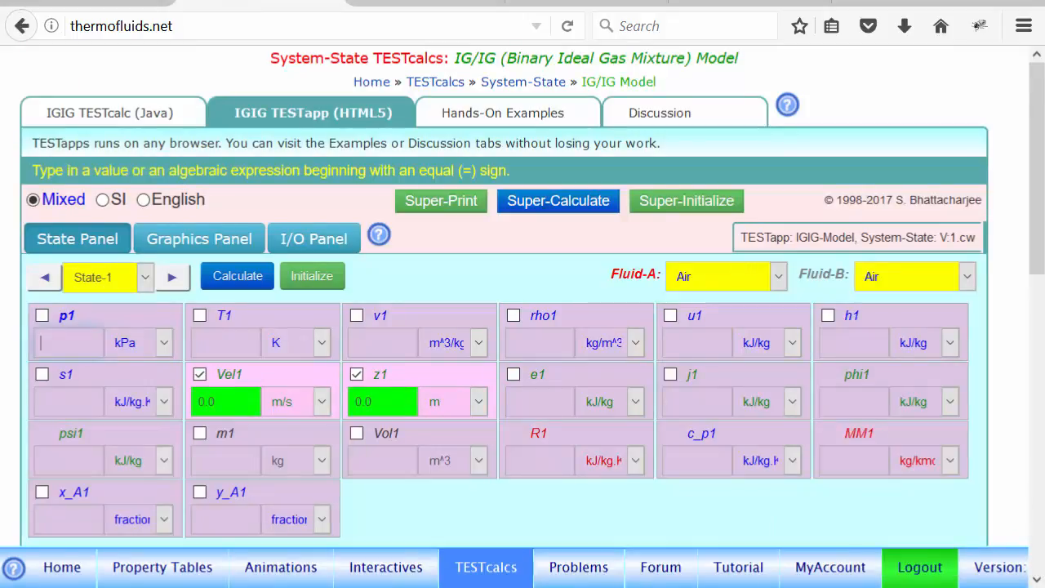
left_click(735, 3)
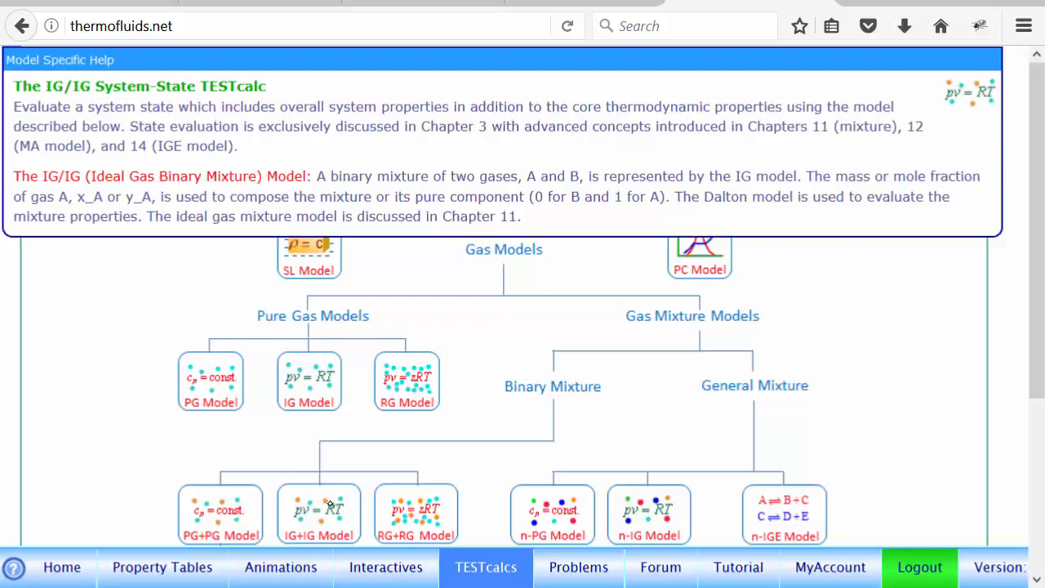
left_click(327, 520)
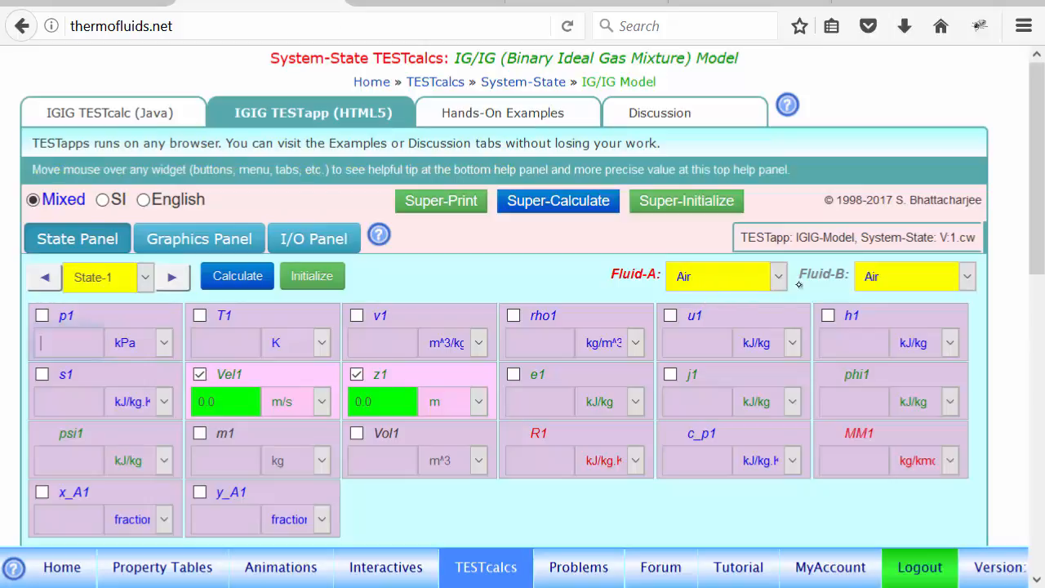
left_click(768, 283)
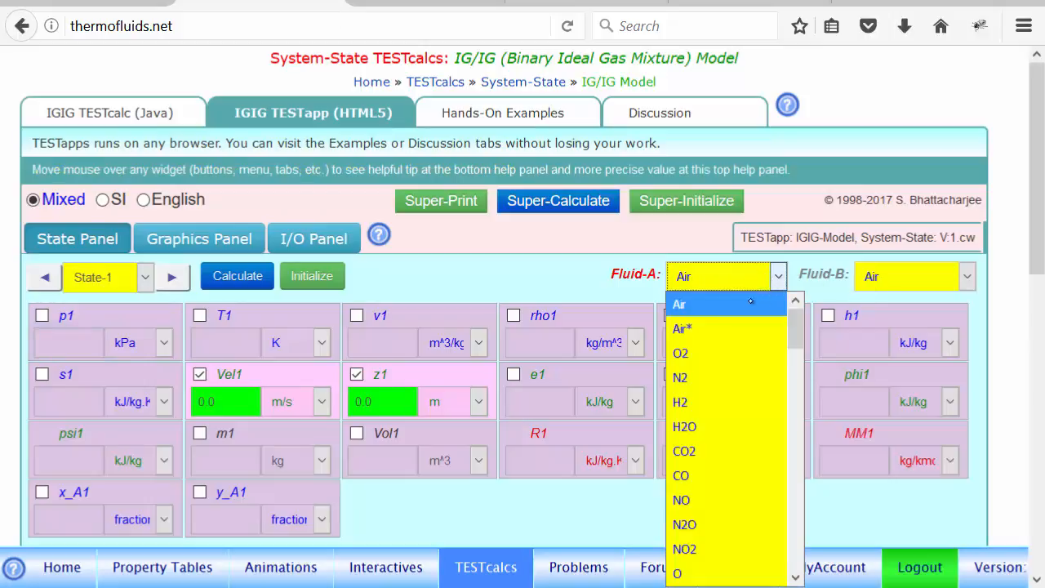
left_click(756, 352)
left_click(868, 297)
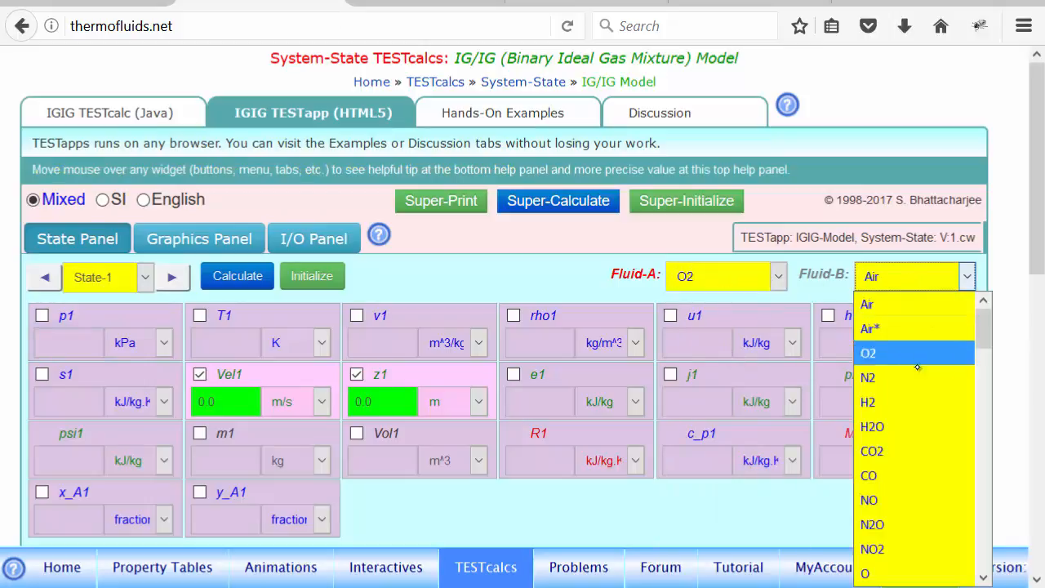
left_click(892, 383)
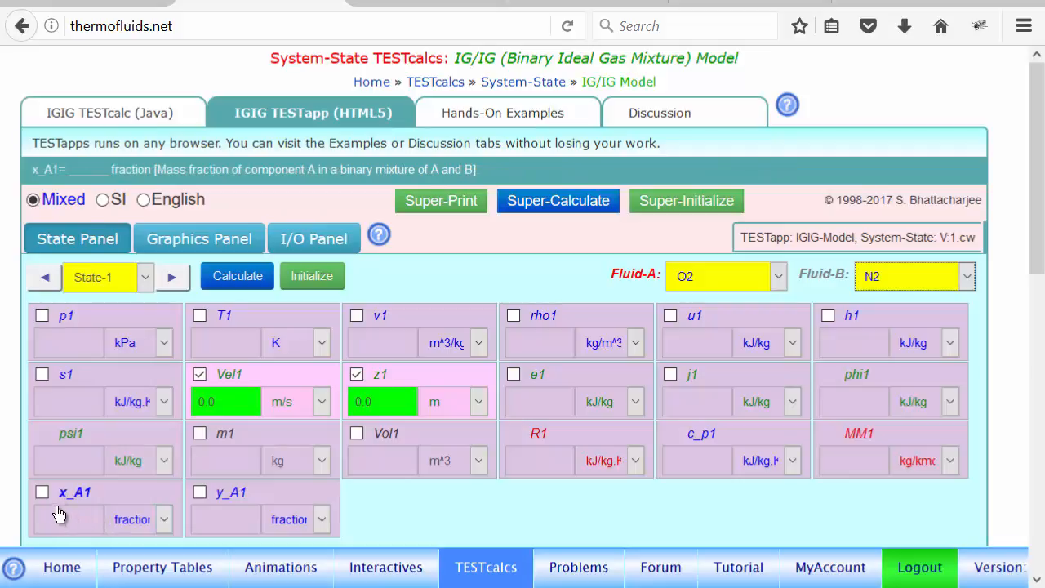
- Calculate State-1 of the O2/N2 mixture with mole fraction y_A1 0.21, T1 300 K and p1 100 kPa
left_click_drag(1033, 253, 1037, 332)
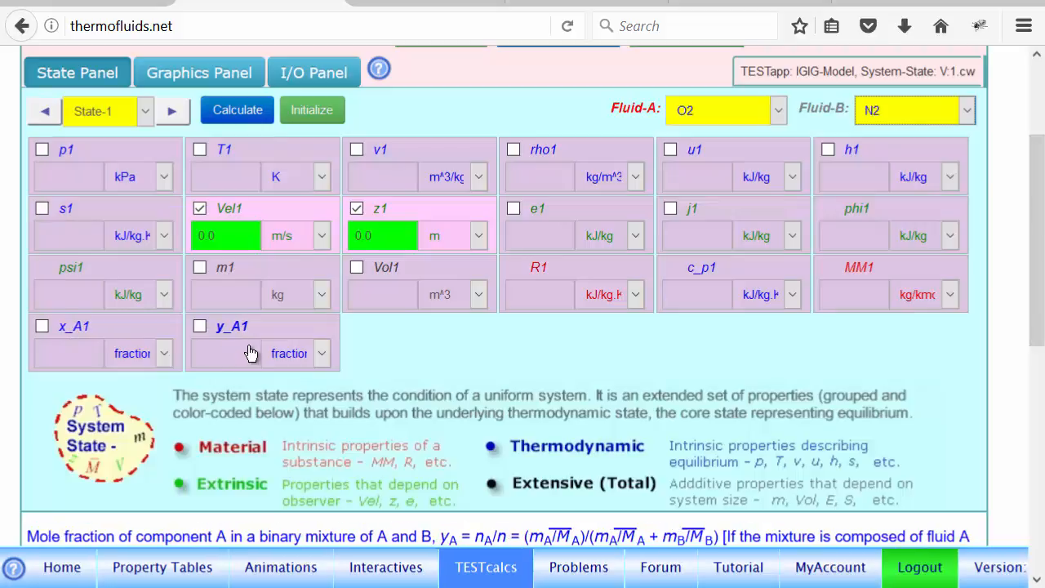
left_click_drag(1035, 290, 1033, 351)
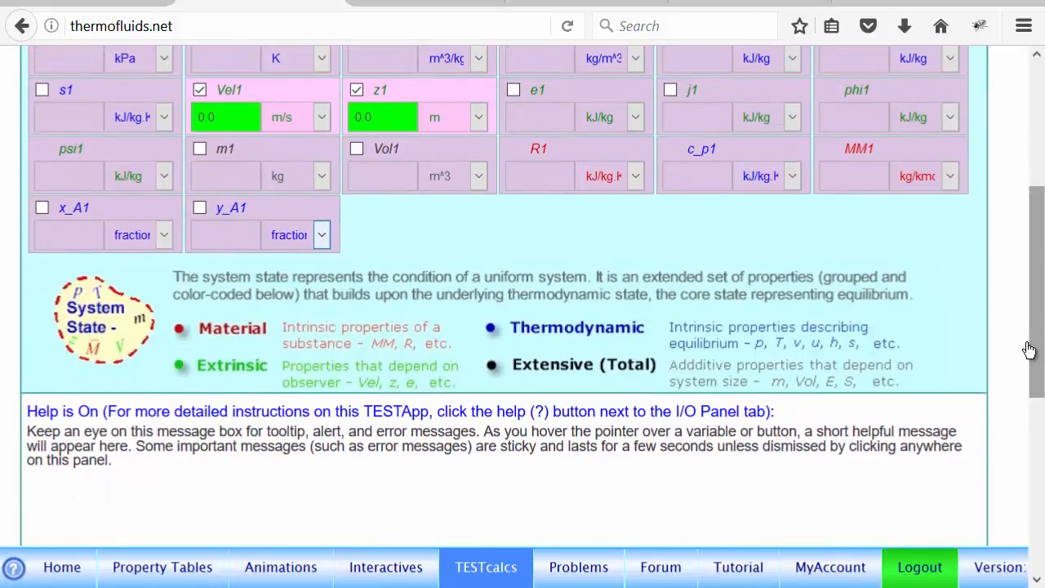
left_click(228, 238)
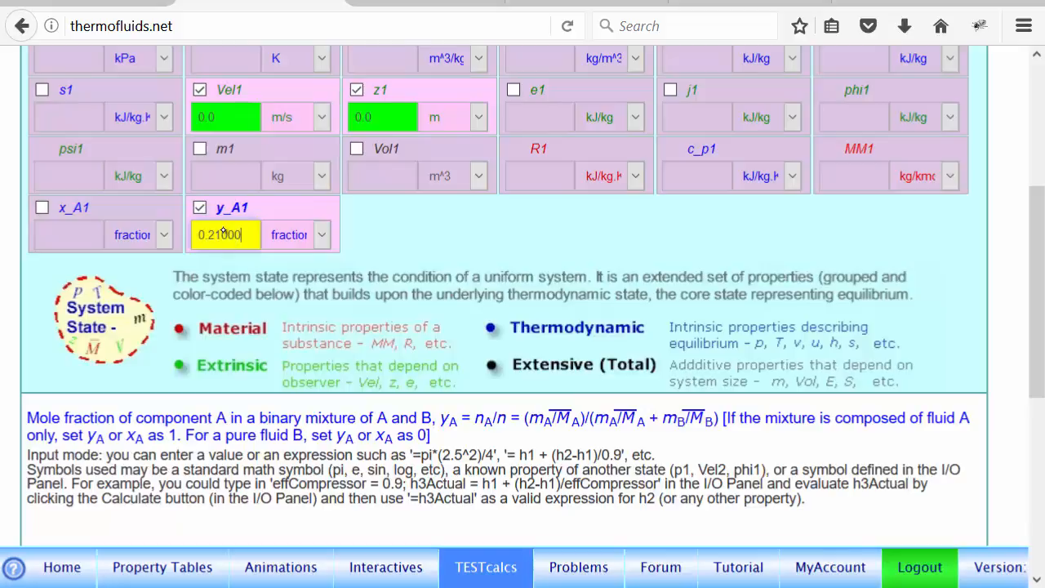
left_click_drag(1036, 258, 1039, 219)
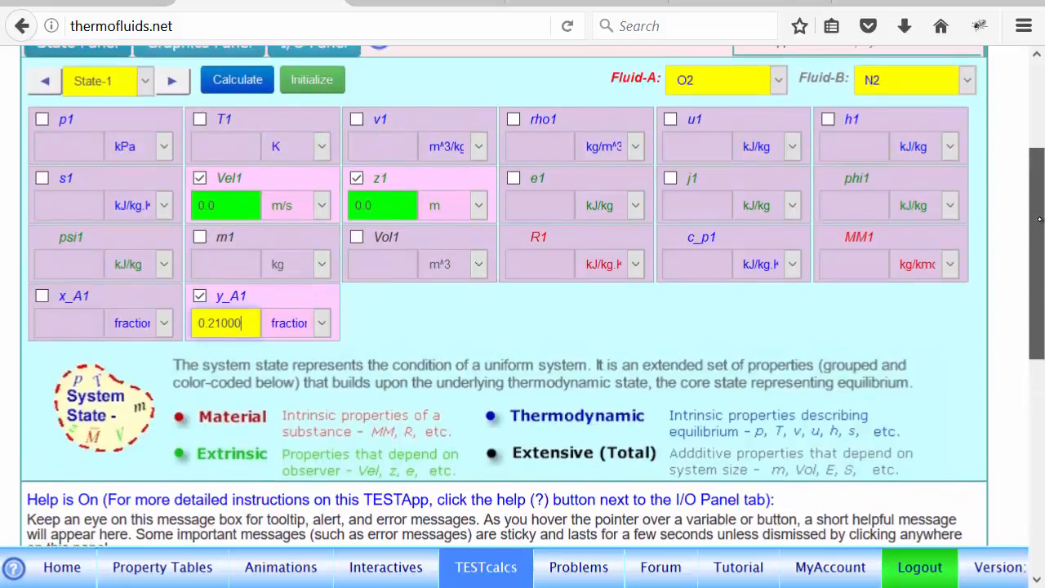
left_click(219, 147)
left_click(72, 152)
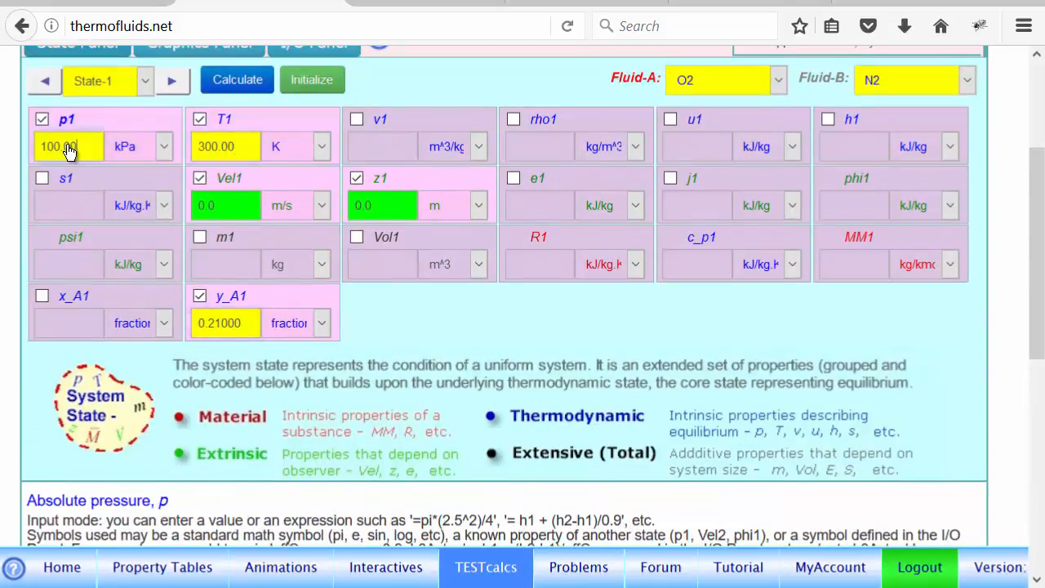
left_click(236, 80)
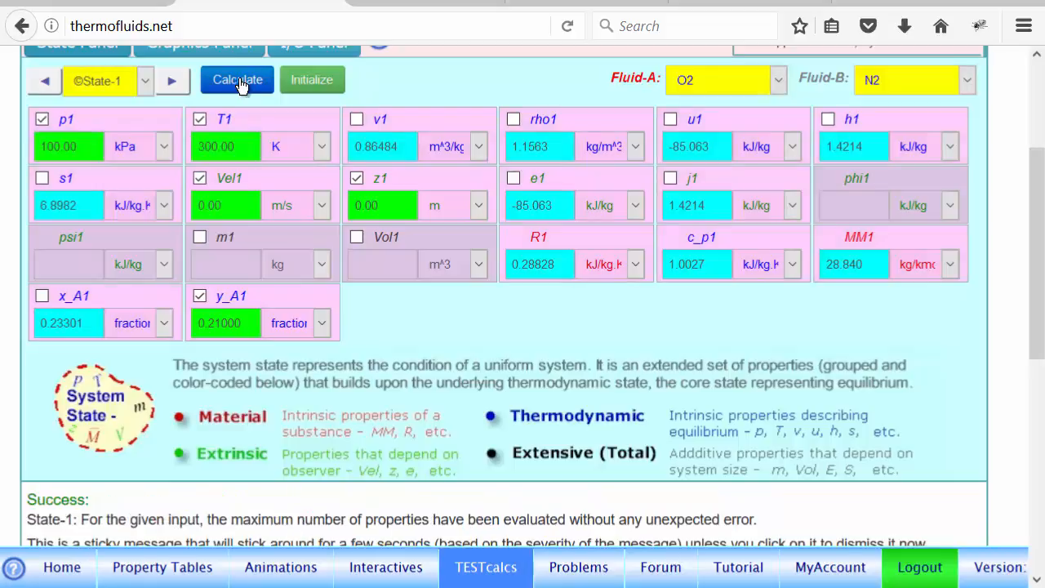
- Define State-2 of the mixture with T2 3500 K, m2 as =m1 and Vol2 as =Vol1, and calculate it
left_click(172, 81)
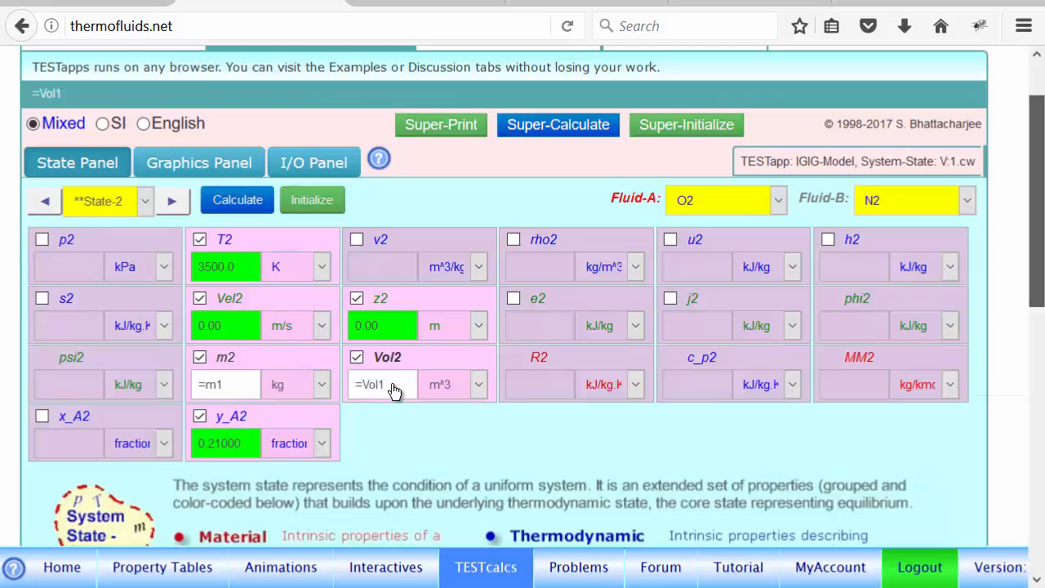
left_click(237, 204)
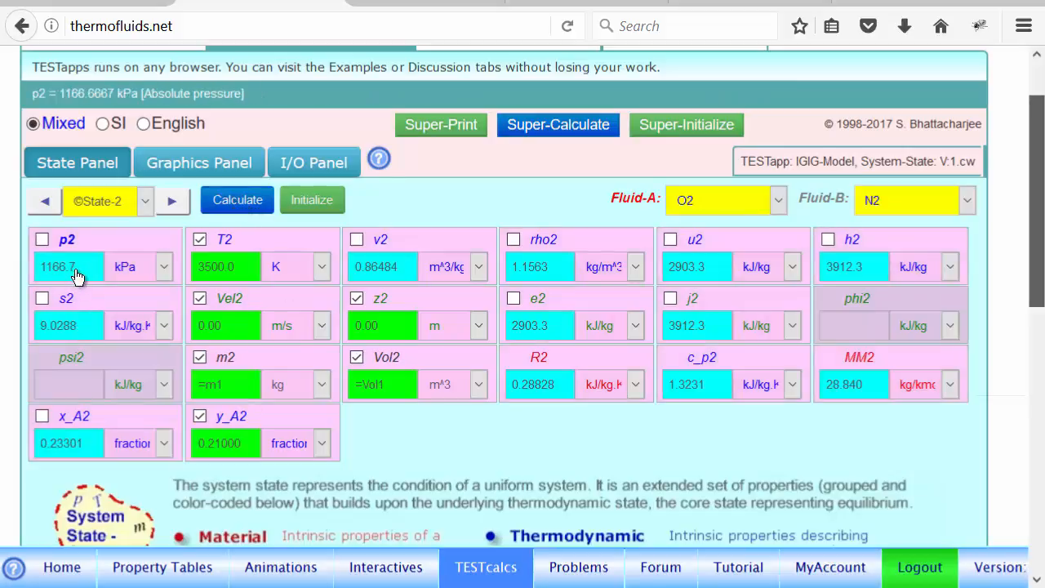
- Evaluate the binary mixture's heat transfer with the expression Qin = m1*(u2-u1);
left_click(323, 170)
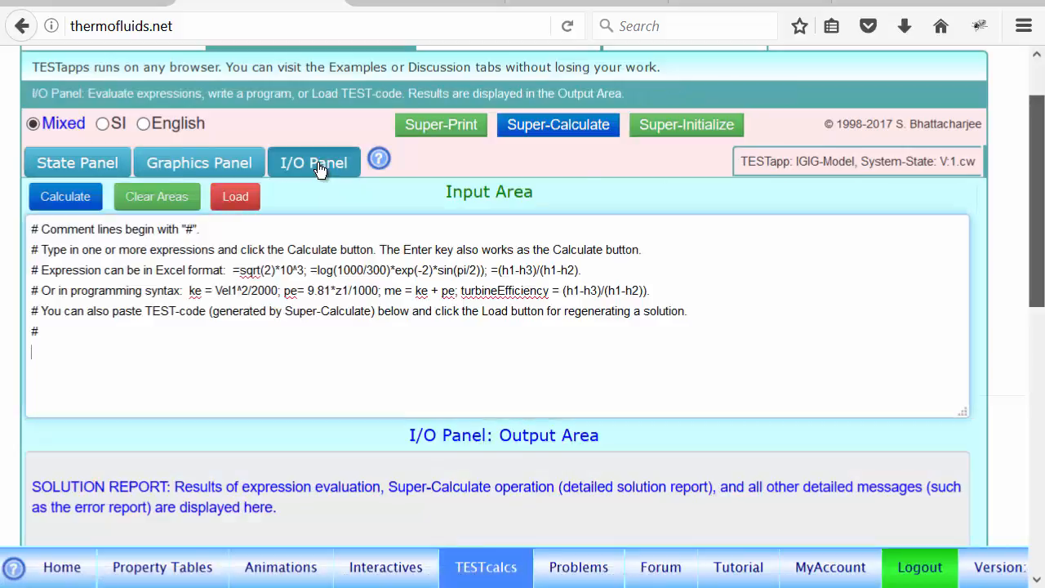
type("Qin = m1*(u2")
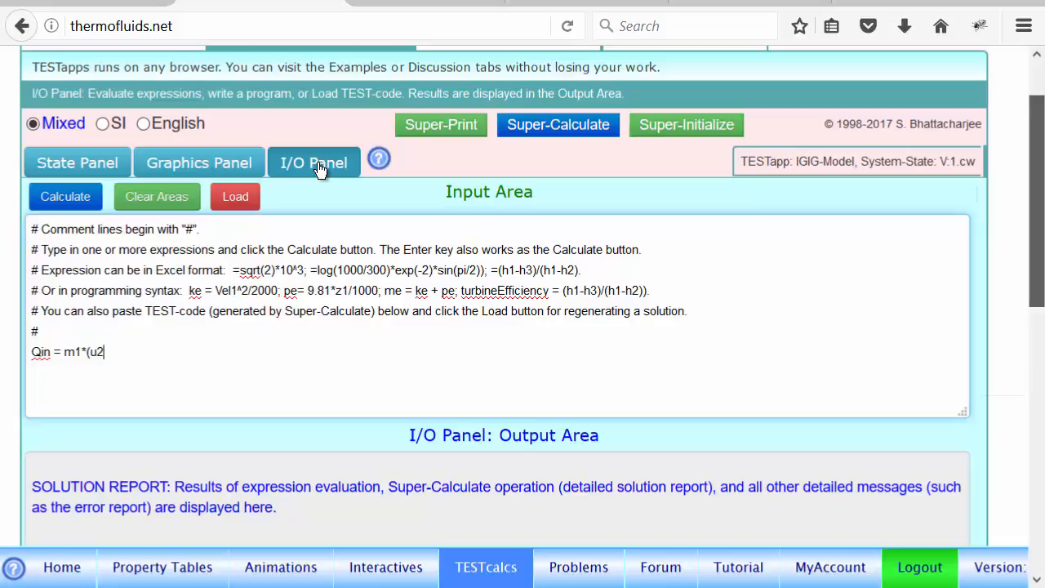
type("-u1);")
key("Return")
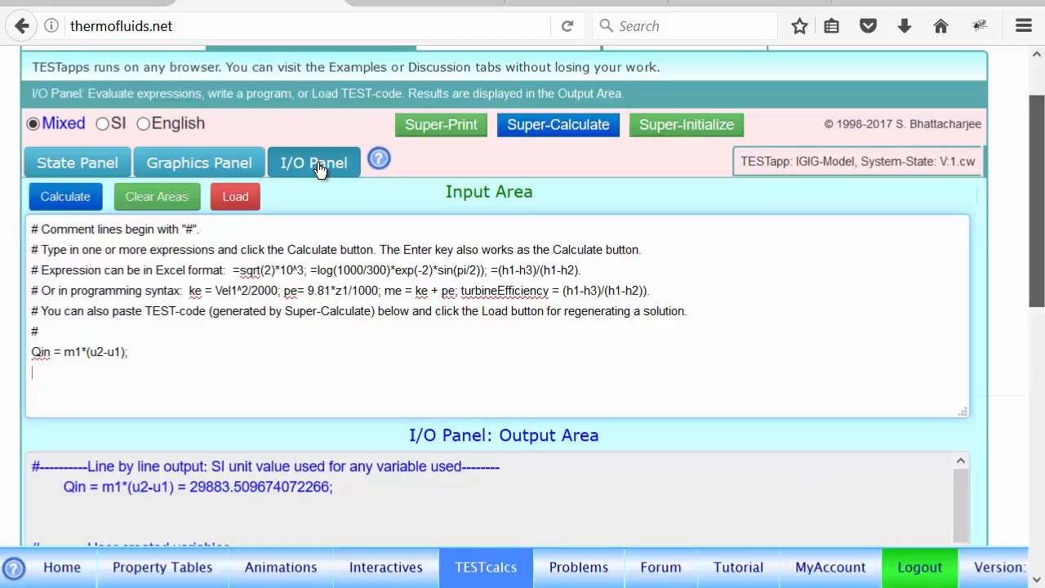
- Switch to the PowerPoint slide with example Ex 1 and draw a check mark beside the IG/IG result row
key("alt+Tab")
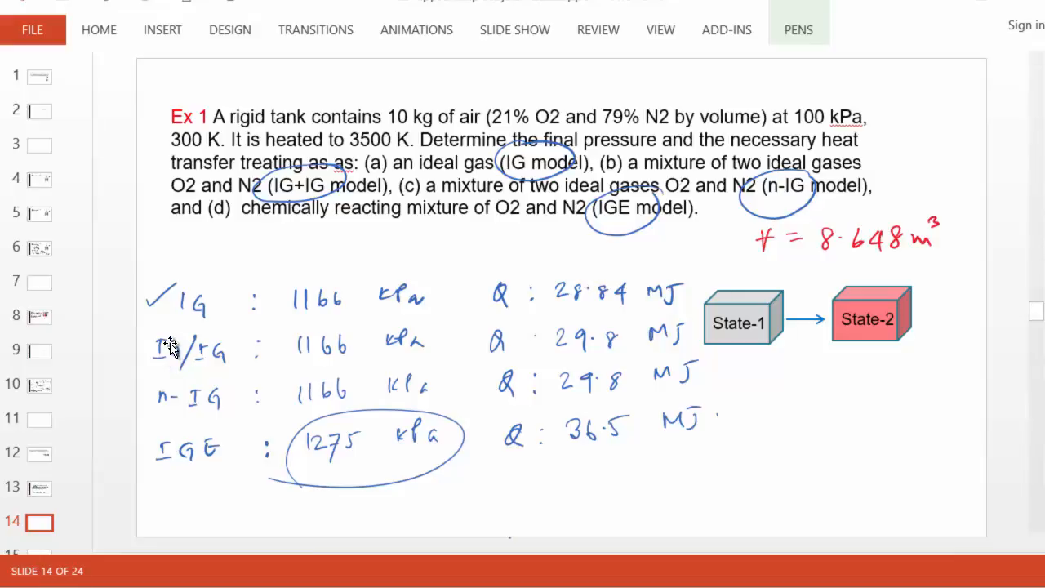
left_click(800, 30)
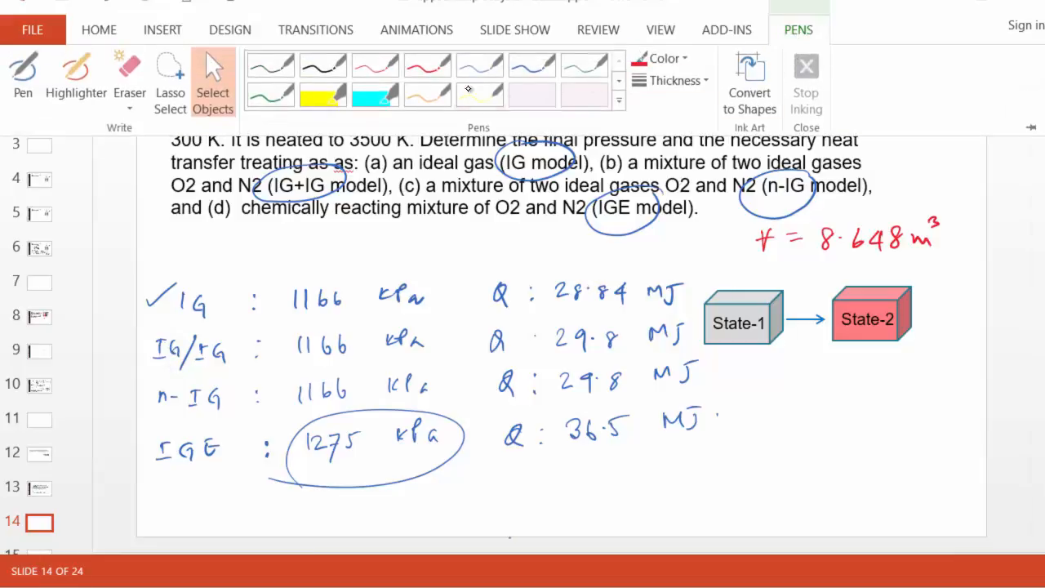
left_click(205, 51)
left_click_drag(147, 298, 186, 269)
mouse_move(135, 348)
left_mouse_down()
mouse_move(152, 351)
mouse_move(171, 333)
left_mouse_up()
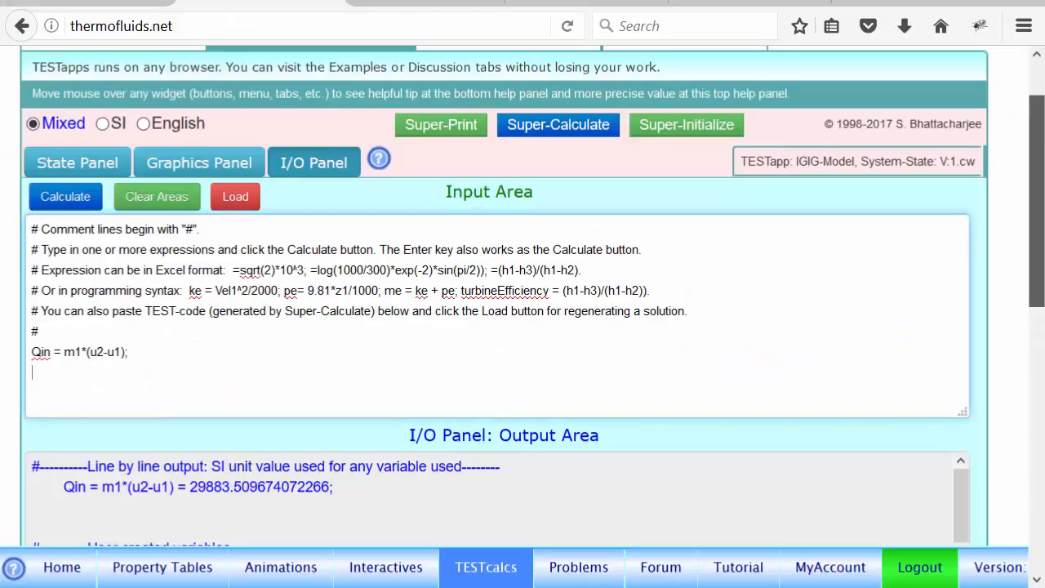
- Switch to the n-IG mixture calculator in the browser and examine the model map and the calculator's composition, state, graphics and I/O sections
scroll(1043, 116, "up", 2)
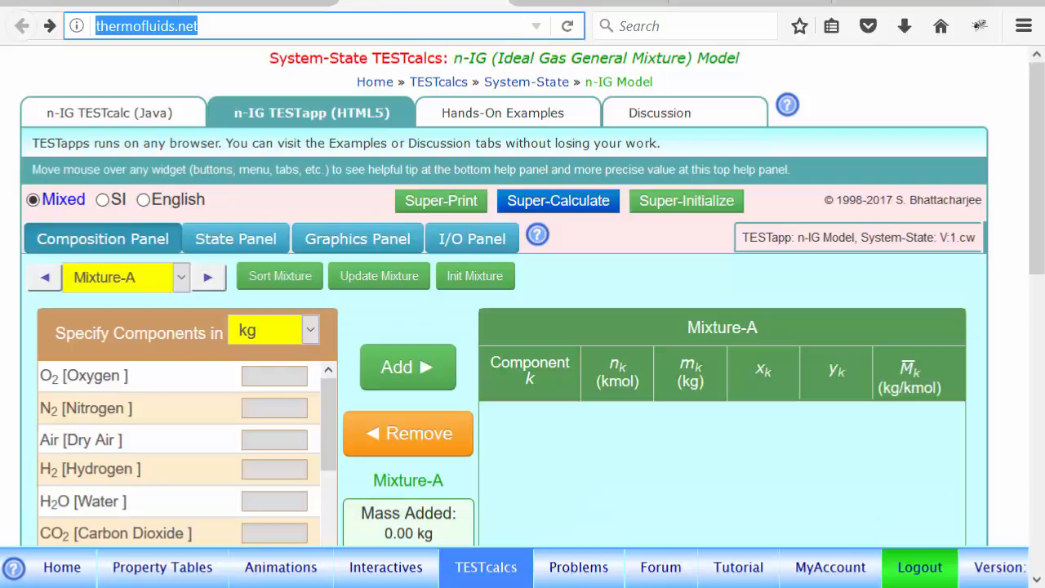
mouse_move(1037, 147)
left_mouse_down()
mouse_move(1037, 206)
mouse_move(1036, 166)
left_mouse_up()
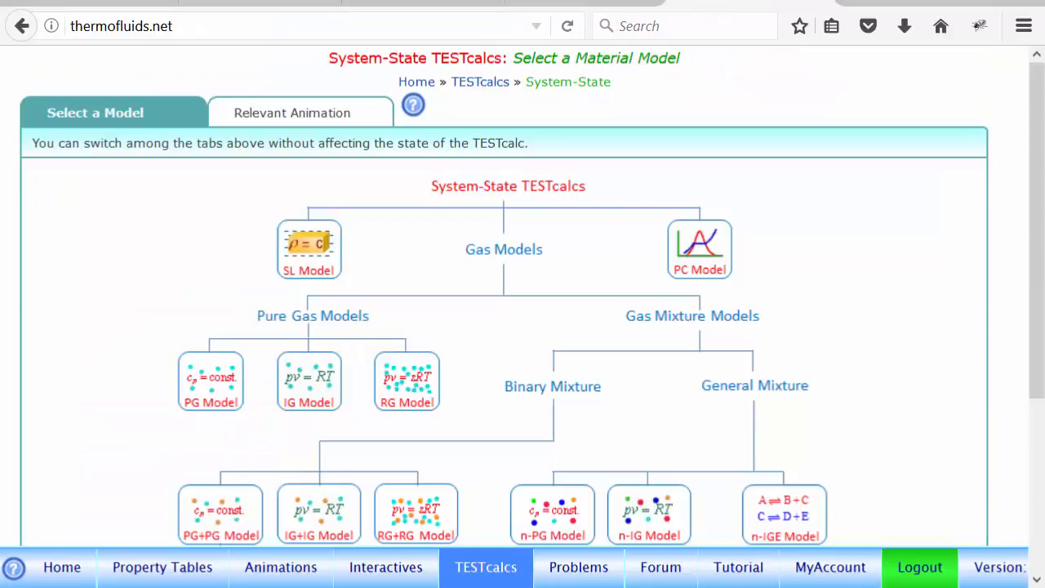
left_click_drag(1036, 163, 1037, 206)
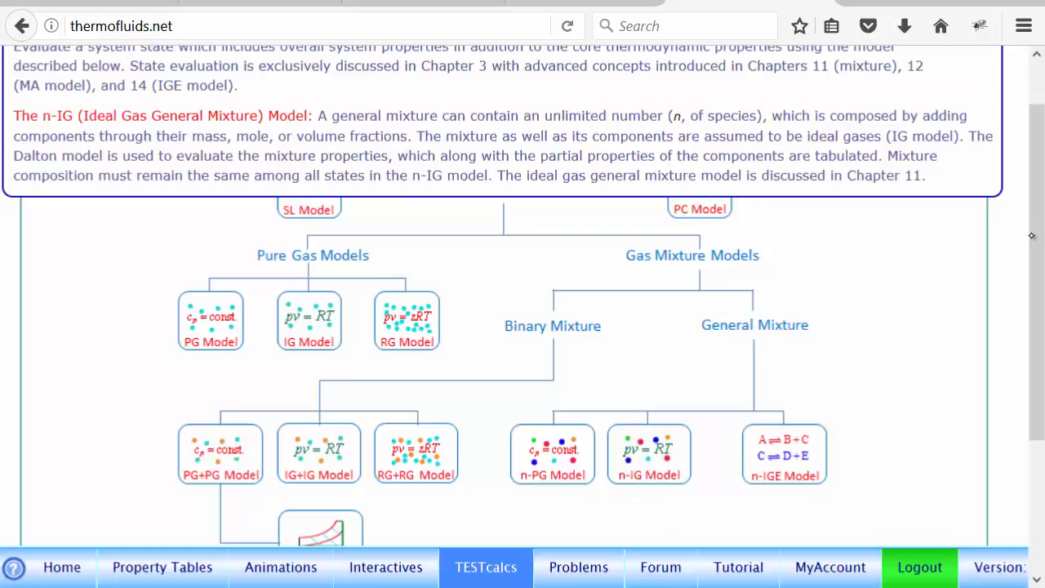
left_click_drag(1038, 200, 1039, 93)
left_click(392, 2)
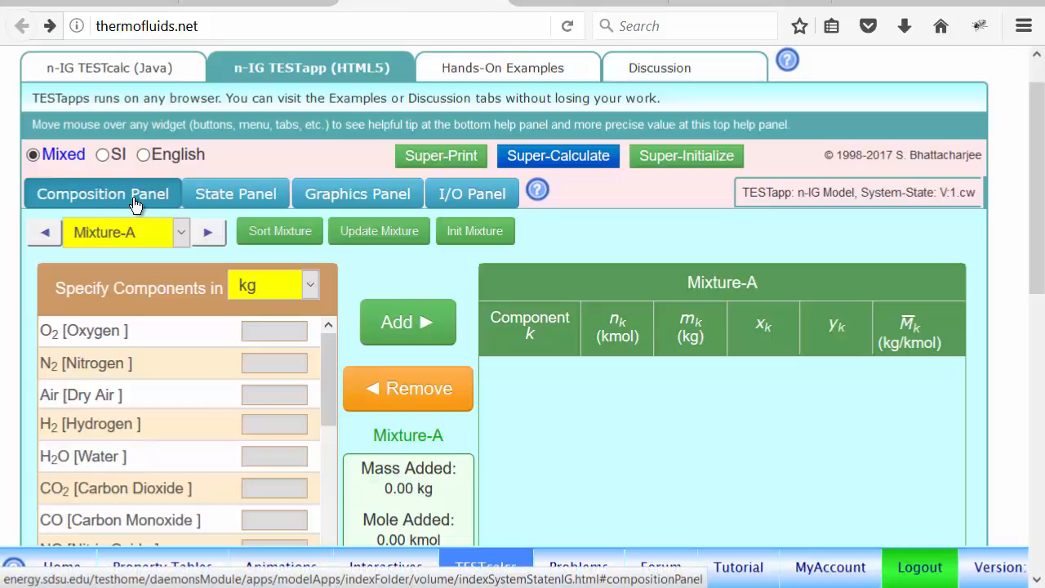
left_click(242, 197)
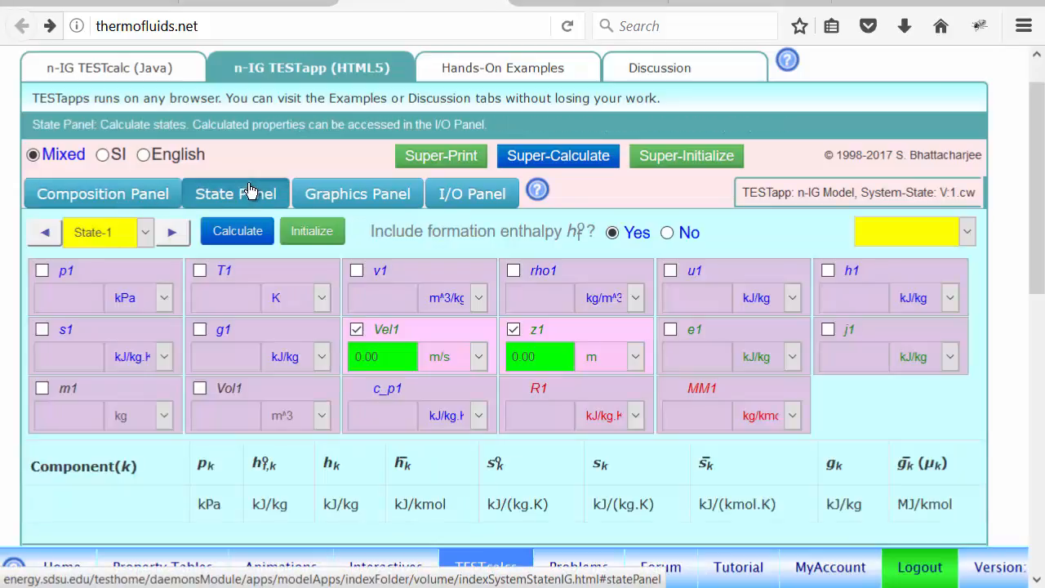
left_click(392, 195)
left_click(494, 194)
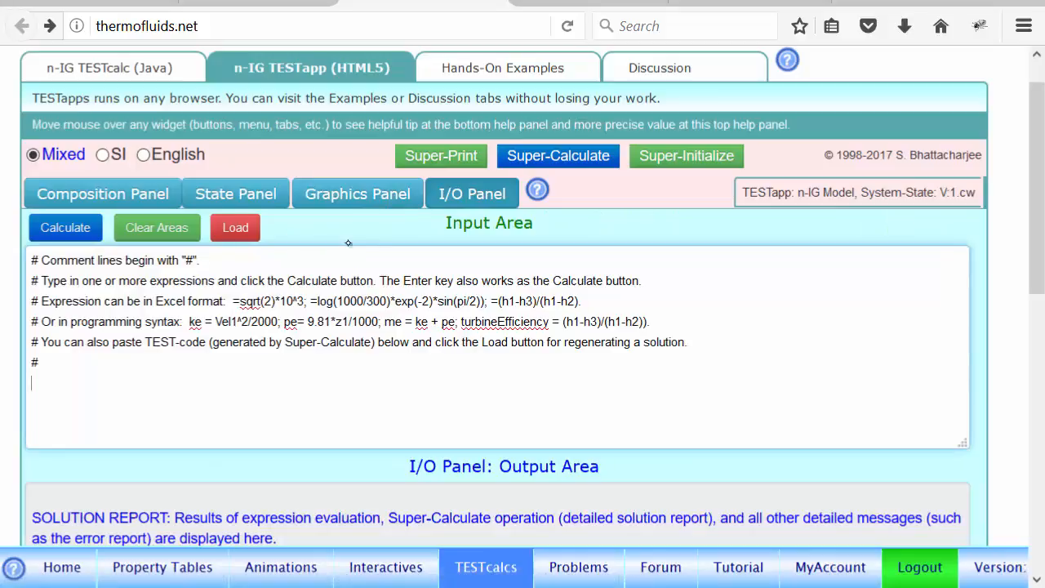
left_click(104, 195)
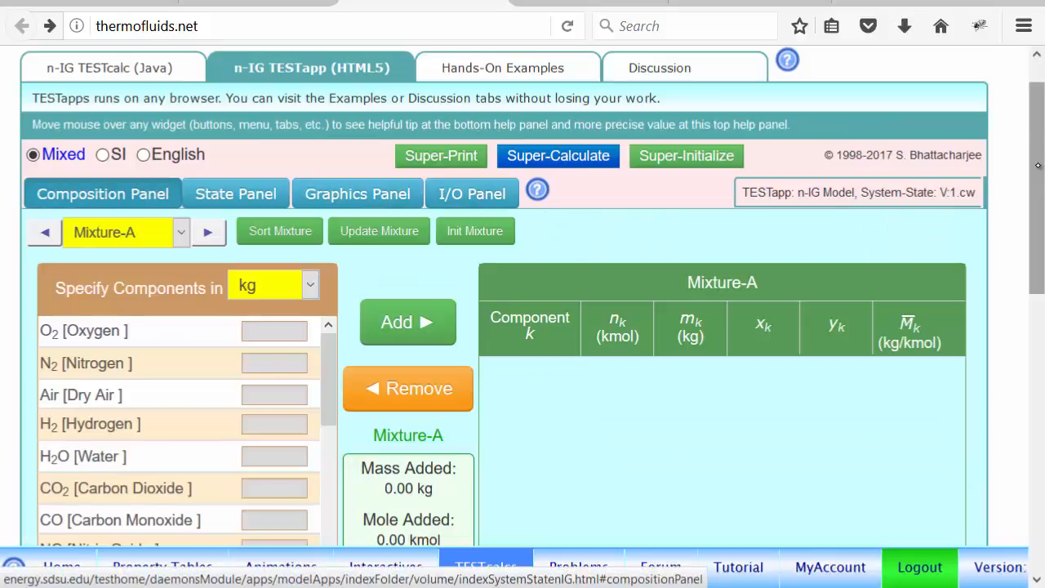
- Compose Mixture-A from 21% O2 and 79% N2 by volume and check the resulting composition chart
left_click_drag(1027, 198, 1035, 242)
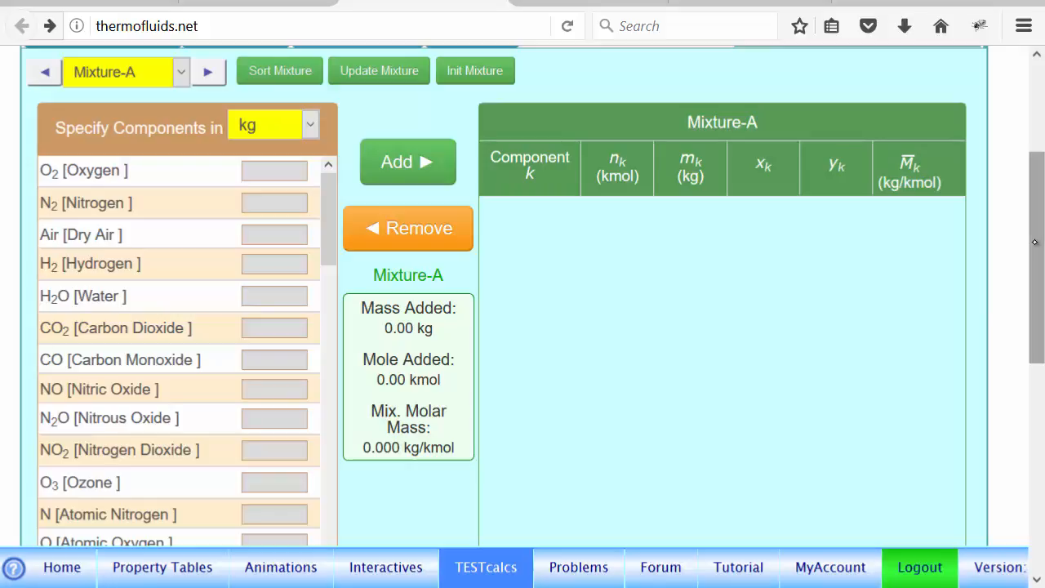
left_click(301, 135)
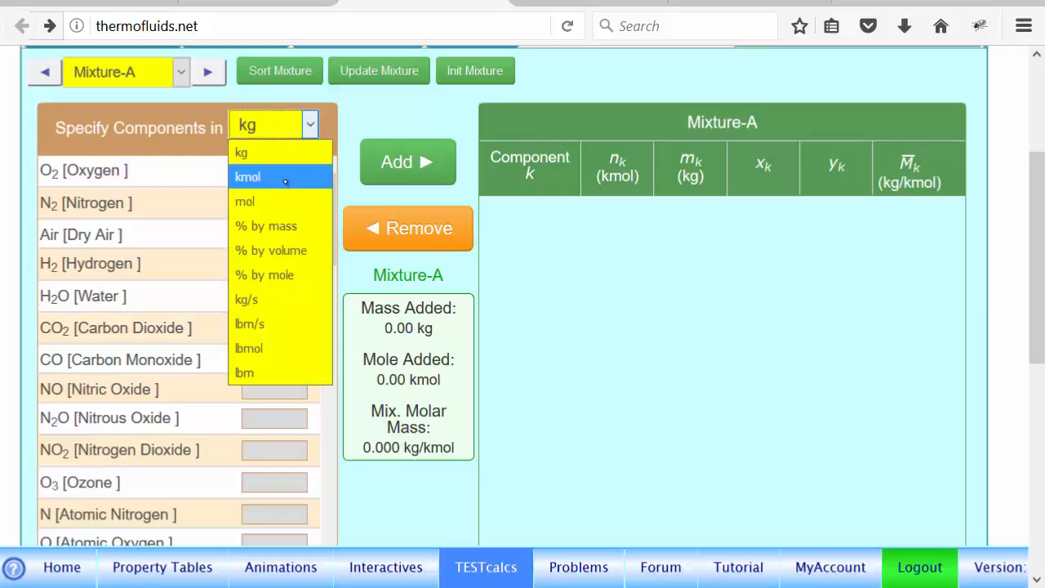
left_click(290, 249)
left_click(175, 174)
type("1")
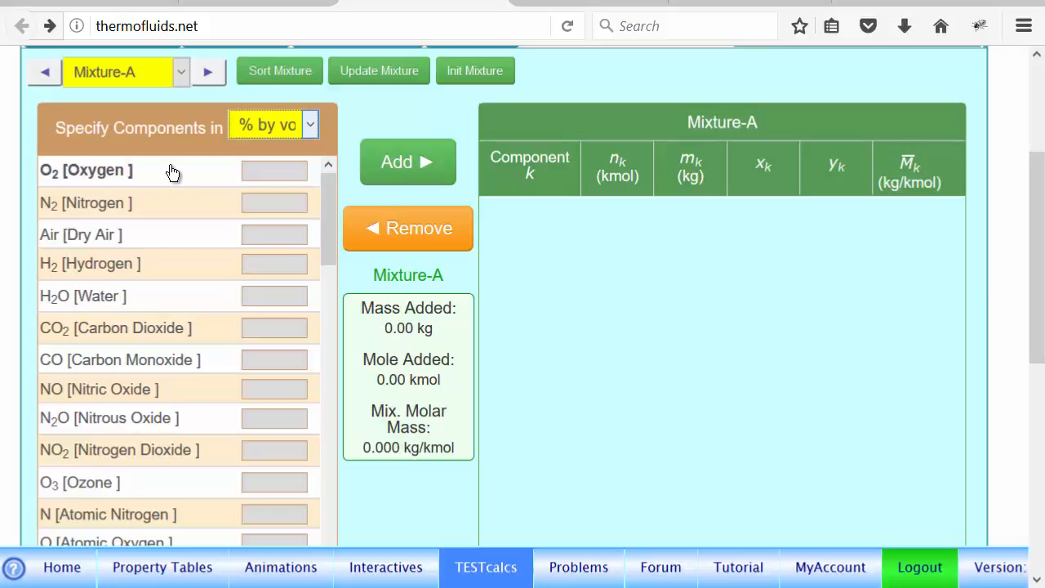
type("21")
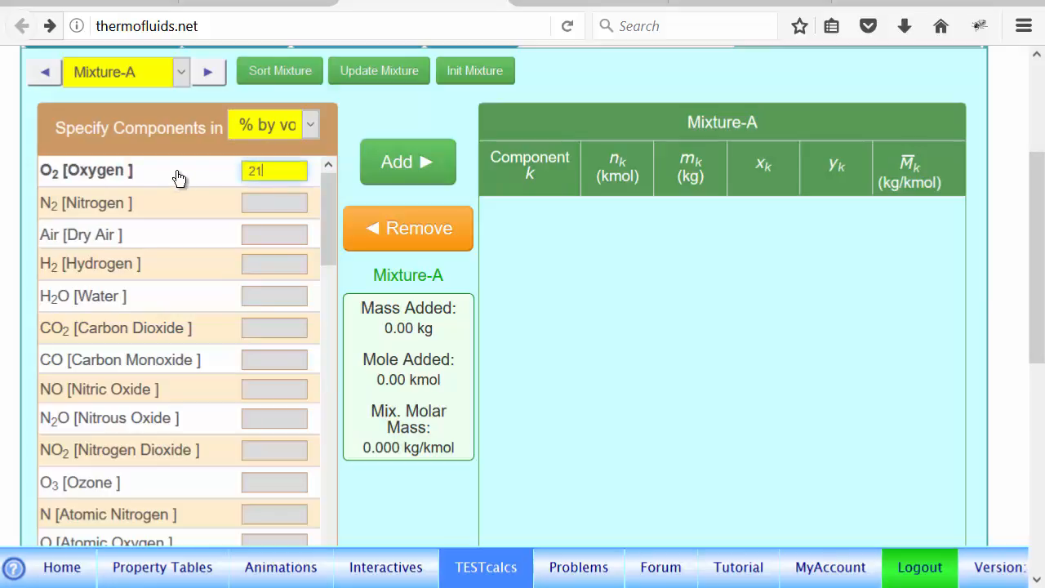
left_click(154, 214)
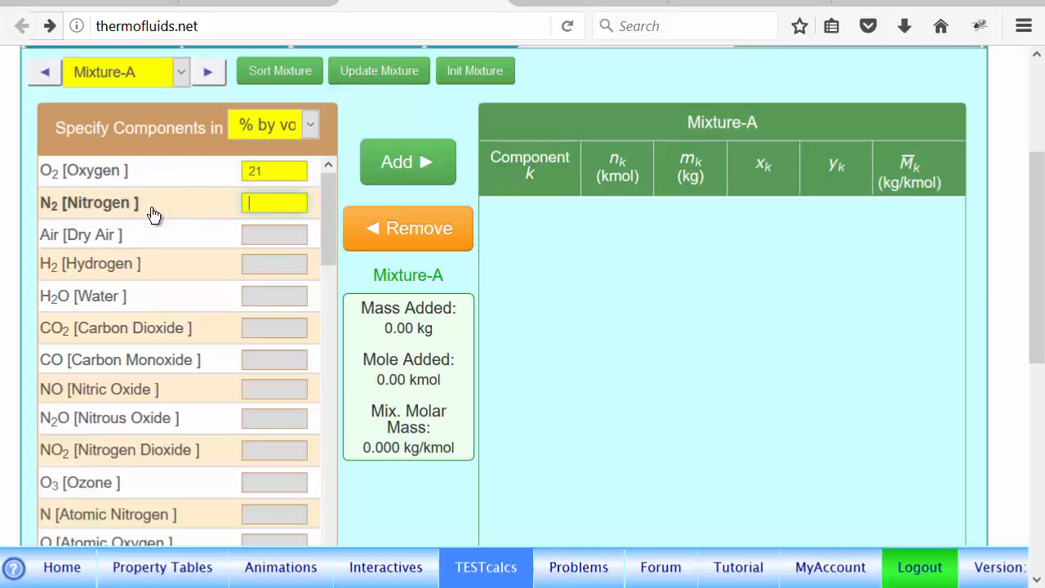
type("79")
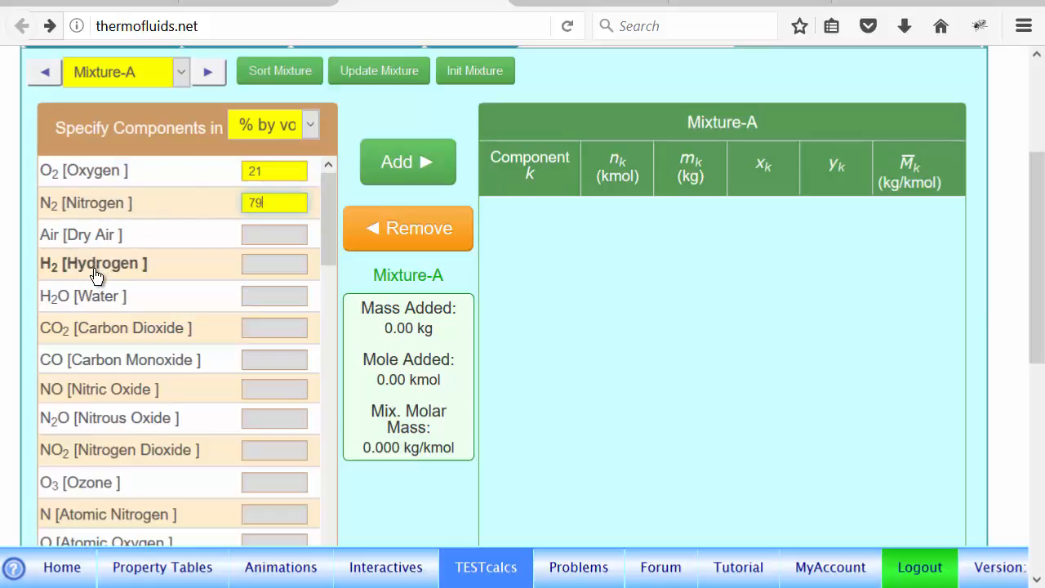
left_click(416, 169)
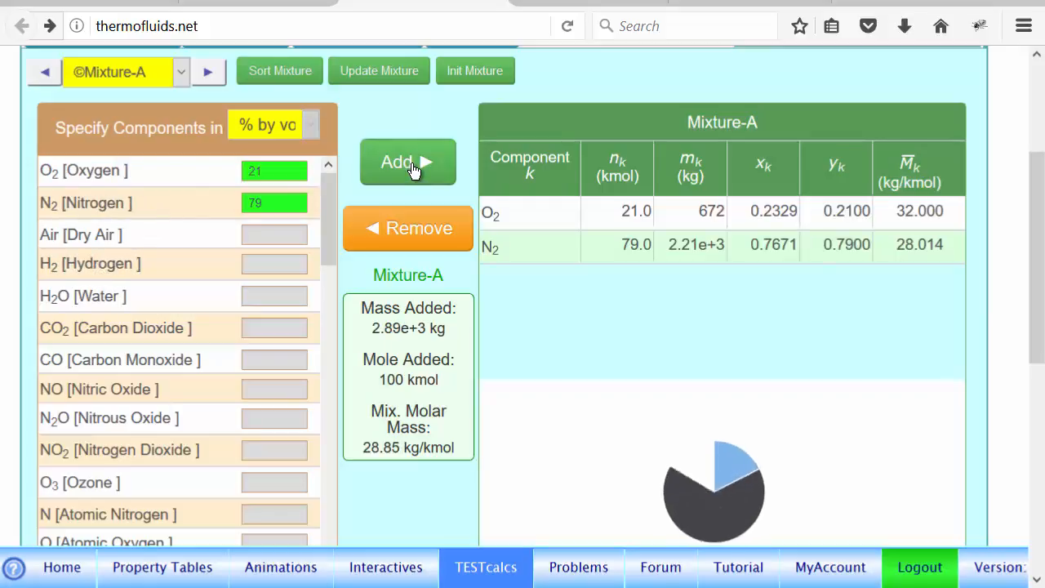
left_click_drag(1038, 276, 1020, 354)
mouse_move(671, 328)
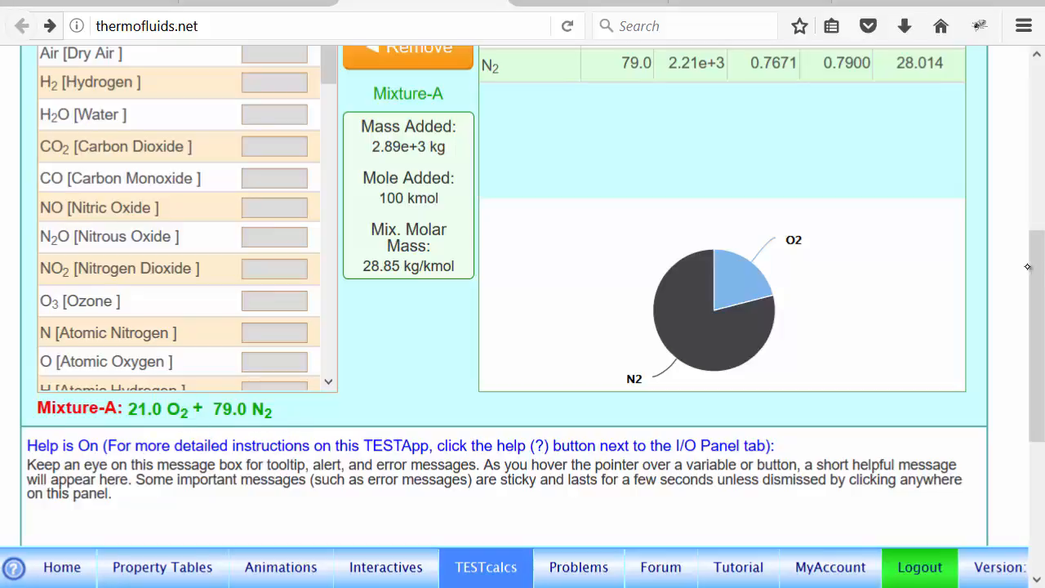
left_click_drag(1035, 266, 1032, 166)
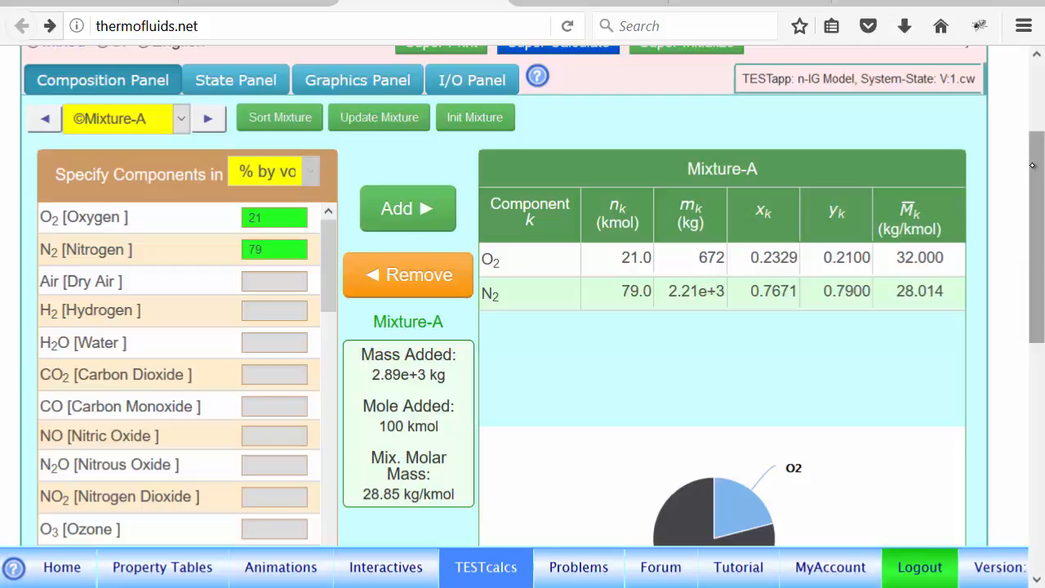
- Calculate State-1 of Mixture-A with p1 100 kPa, T1 300 K and m1 10 kg, and review the component properties
left_click(221, 92)
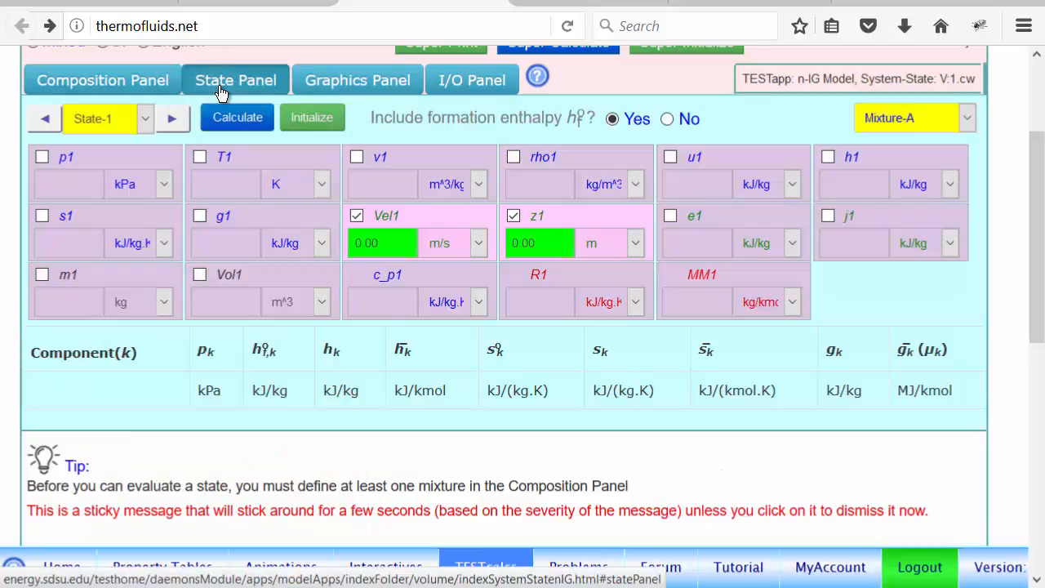
left_click(952, 123)
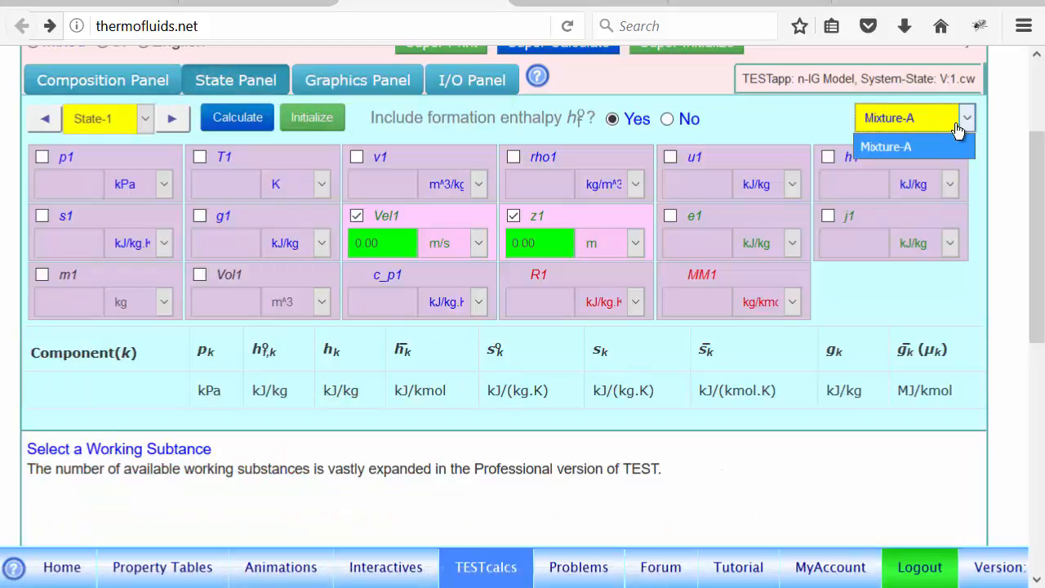
left_click(750, 119)
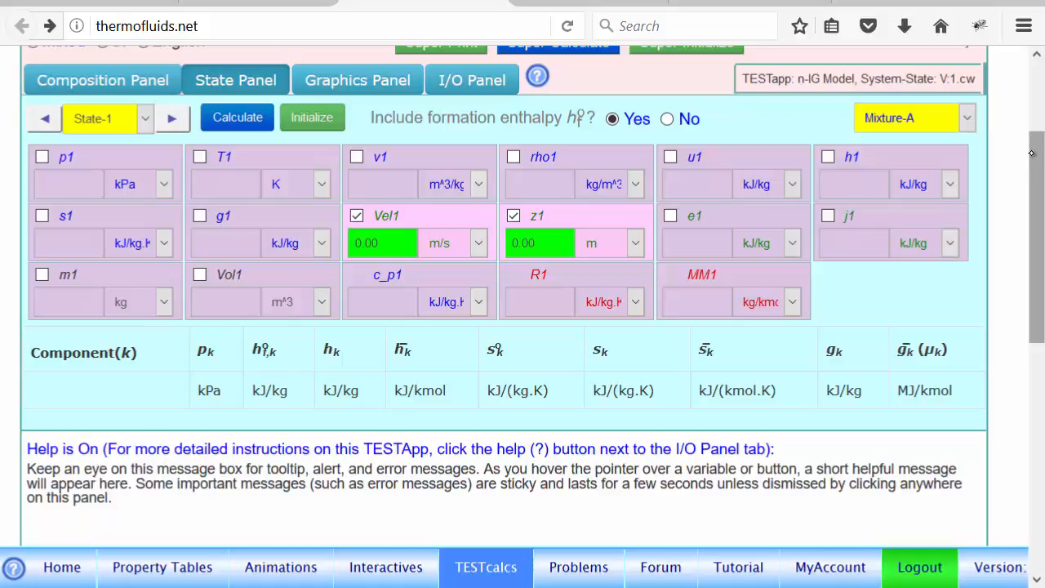
left_click_drag(1038, 145, 1040, 107)
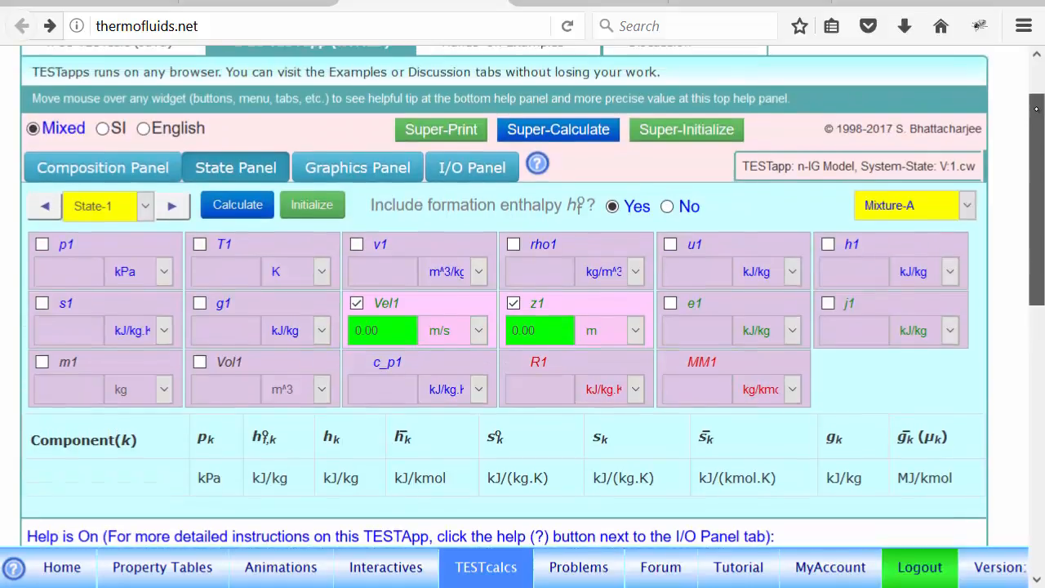
left_click(67, 278)
type("100")
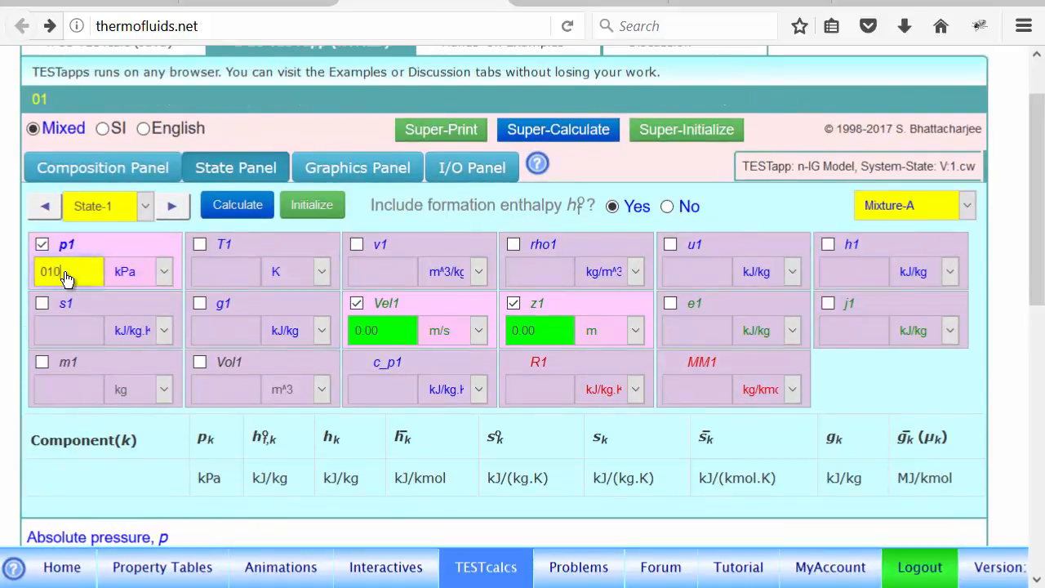
left_click(228, 280)
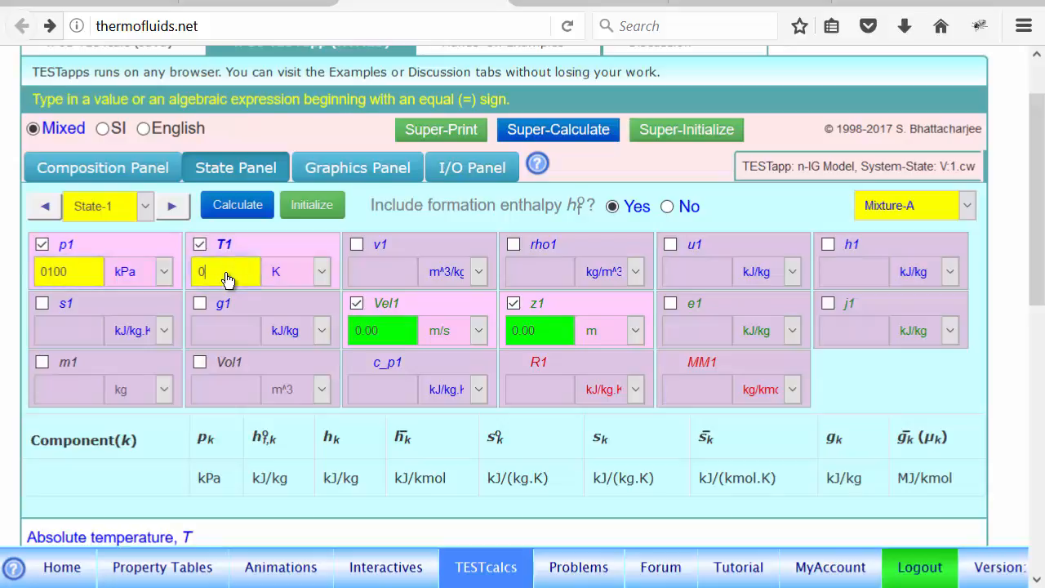
type("300")
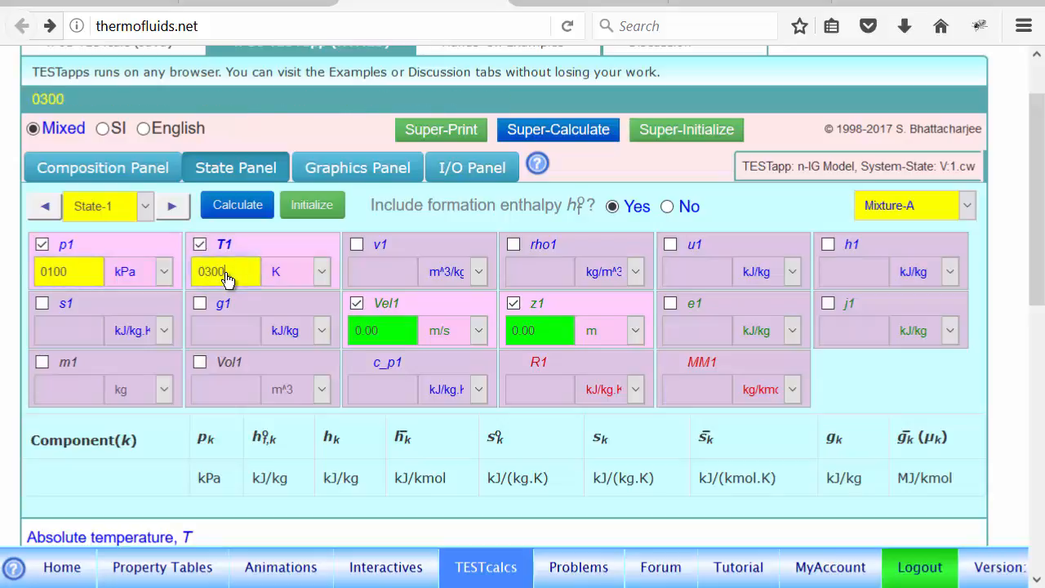
left_click(77, 408)
type("10")
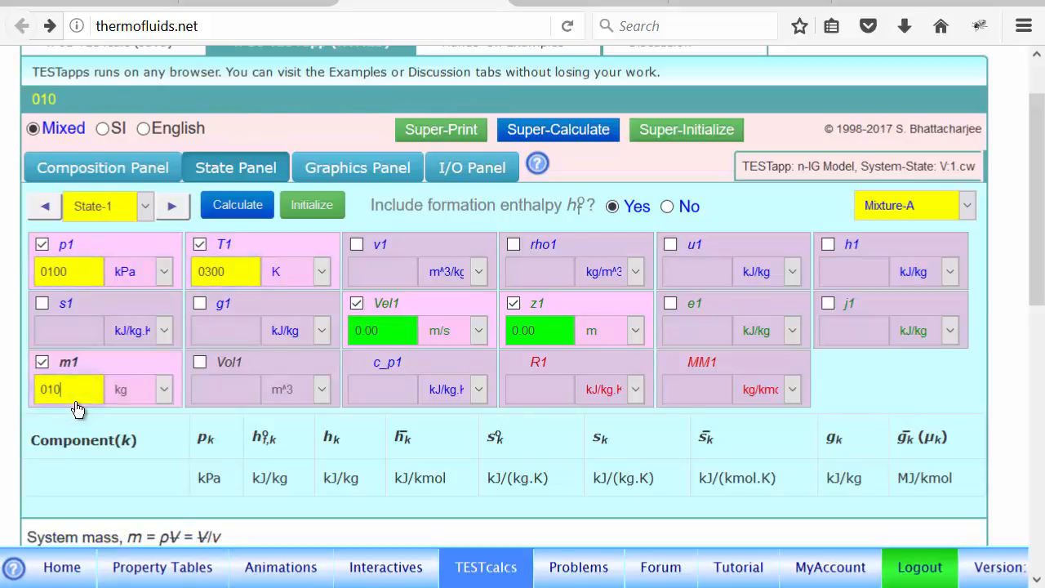
key("Return")
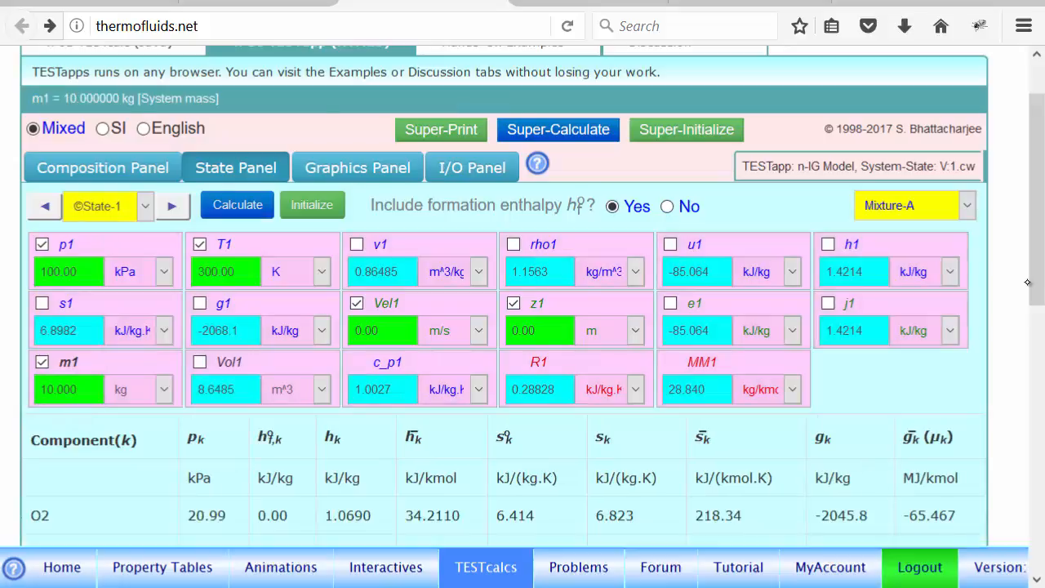
left_click_drag(1032, 280, 1033, 338)
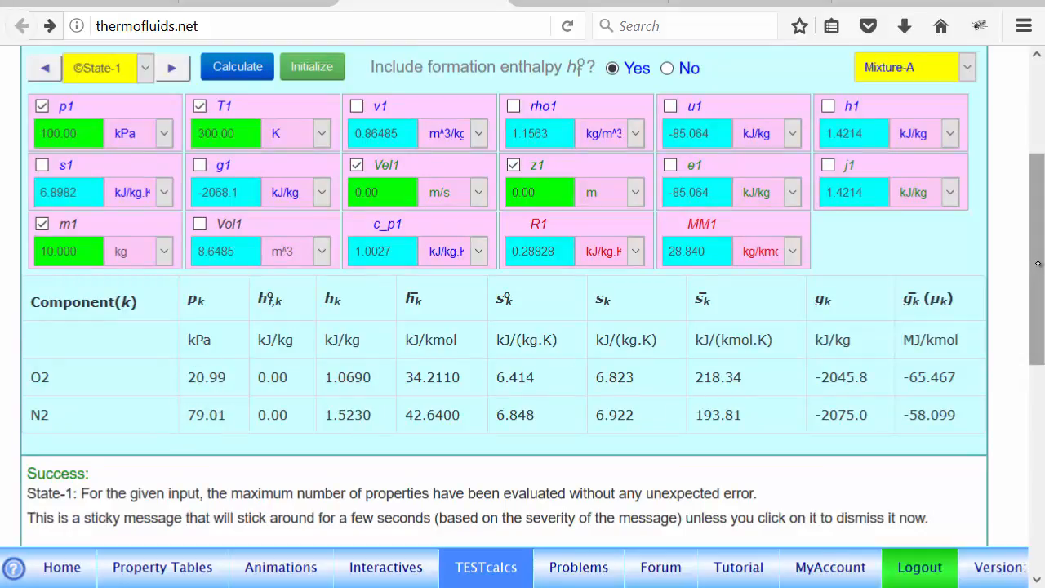
- Bring up State-2 of Mixture-A in the n-IG calculator and set T2 to 3500 K
left_click_drag(1037, 260, 1040, 188)
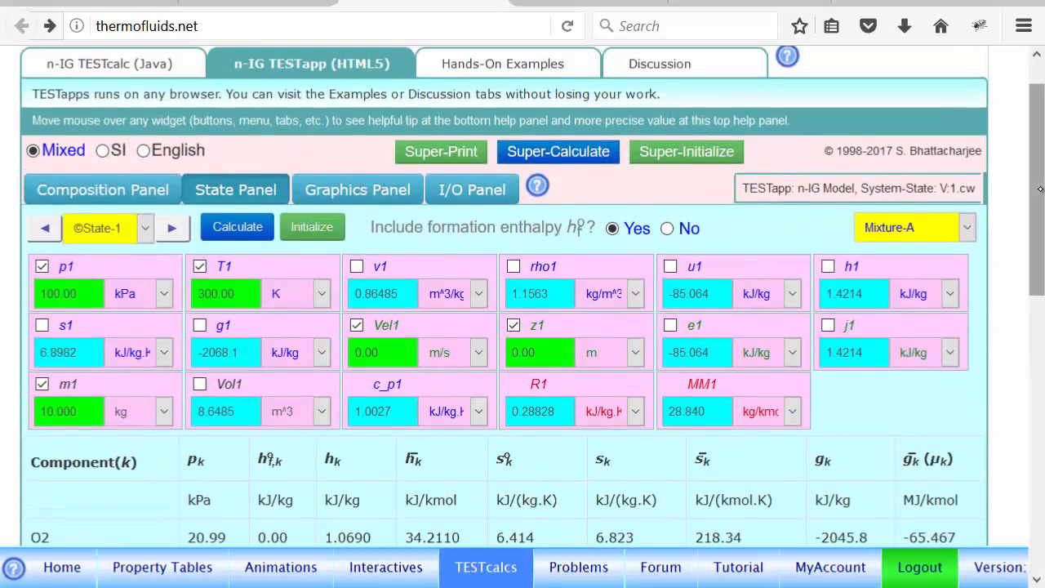
left_click(169, 231)
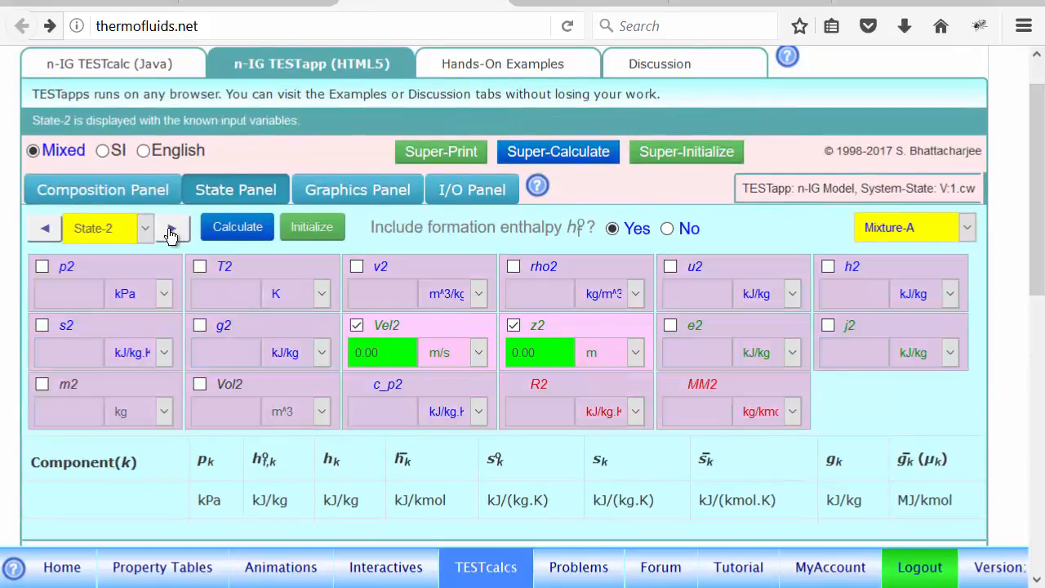
left_click(65, 294)
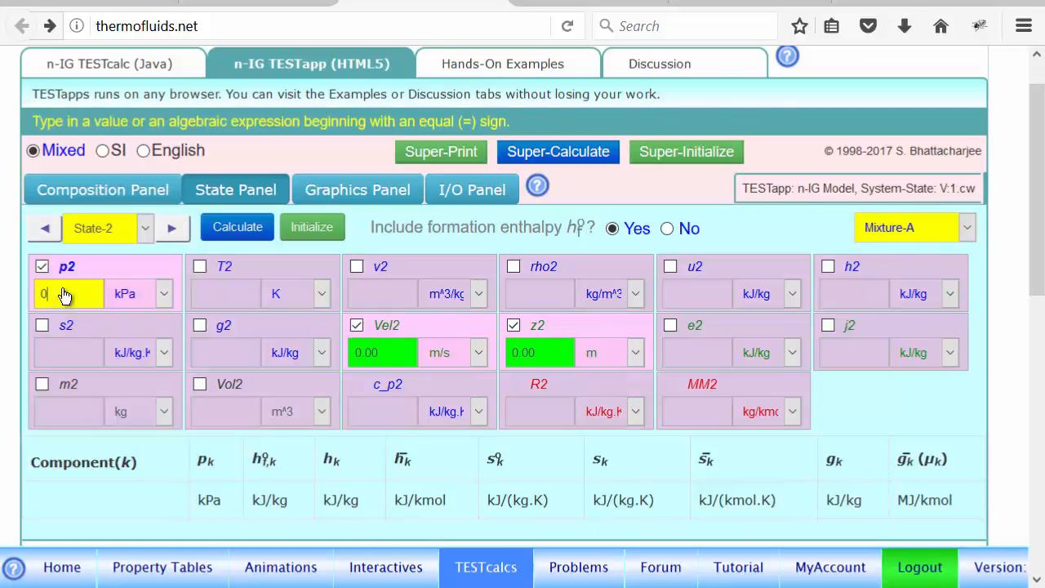
left_click(230, 300)
type("03500")
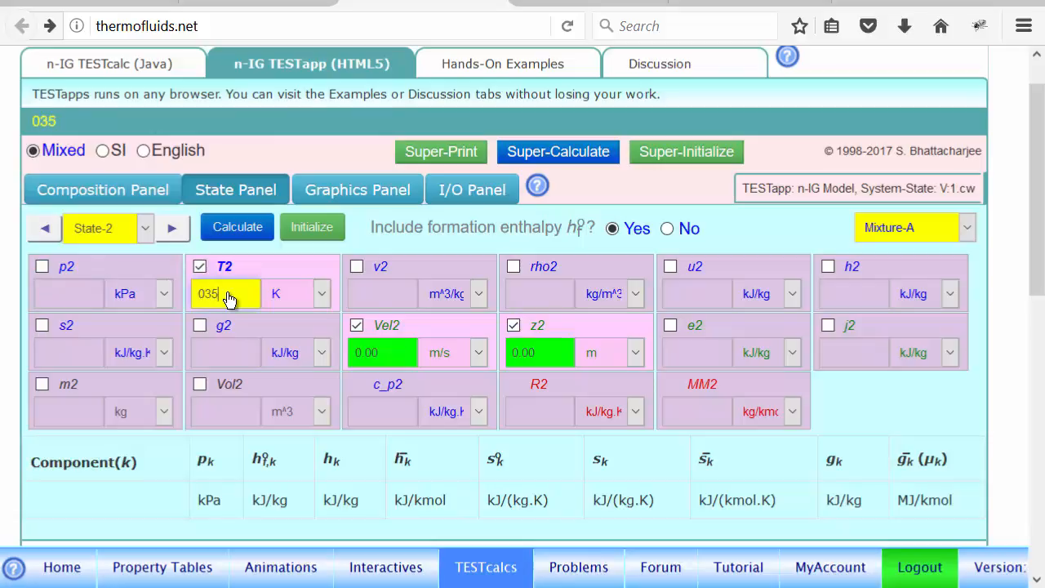
- Set m2 to =m1 and Vol2 to =Vol1, calculate State-2, and check the final pressure p2
left_click(68, 410)
type("0=m1")
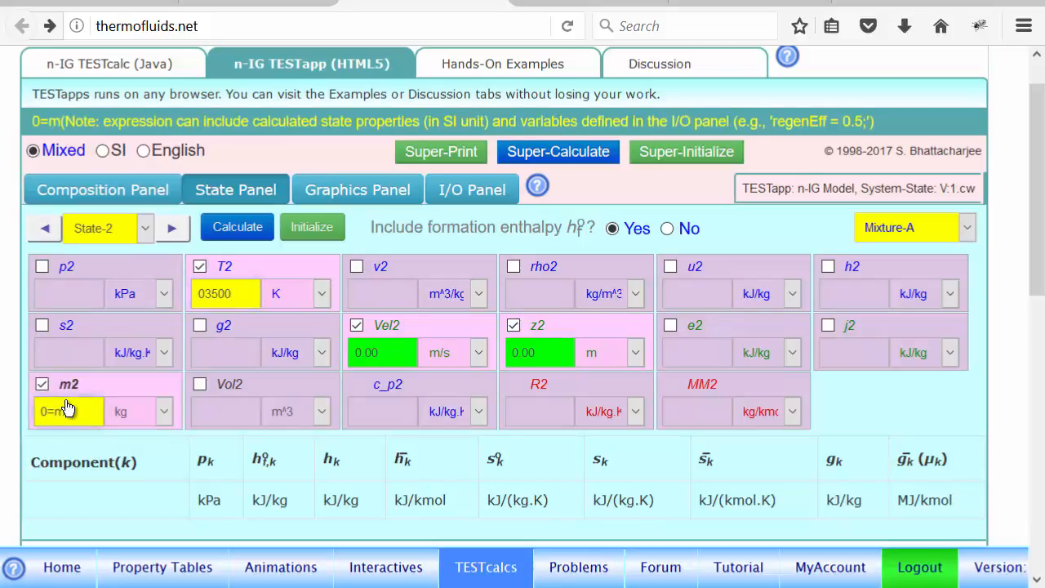
left_click(233, 420)
type("0=")
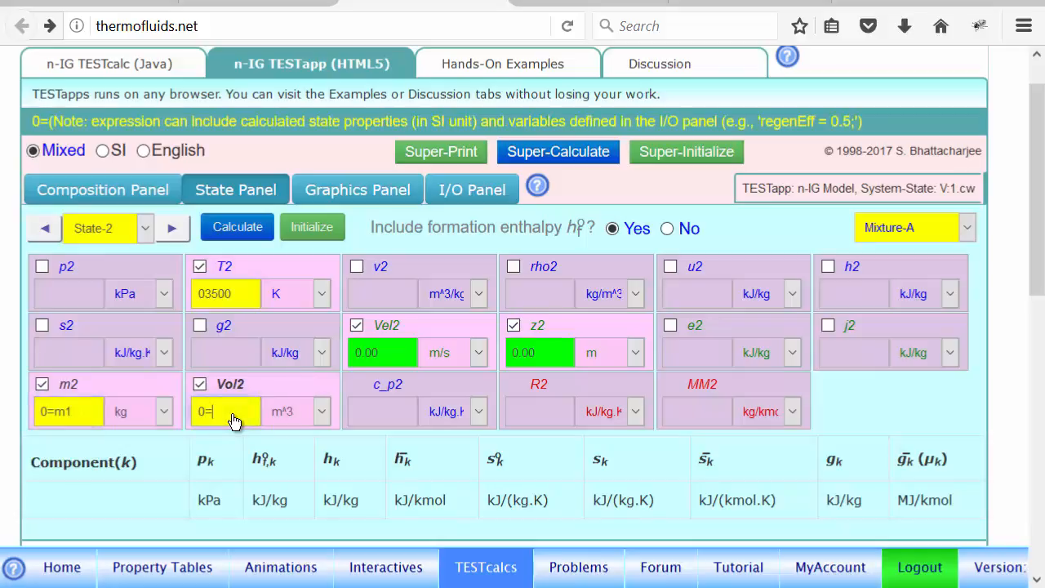
type("Vol1")
key("Return")
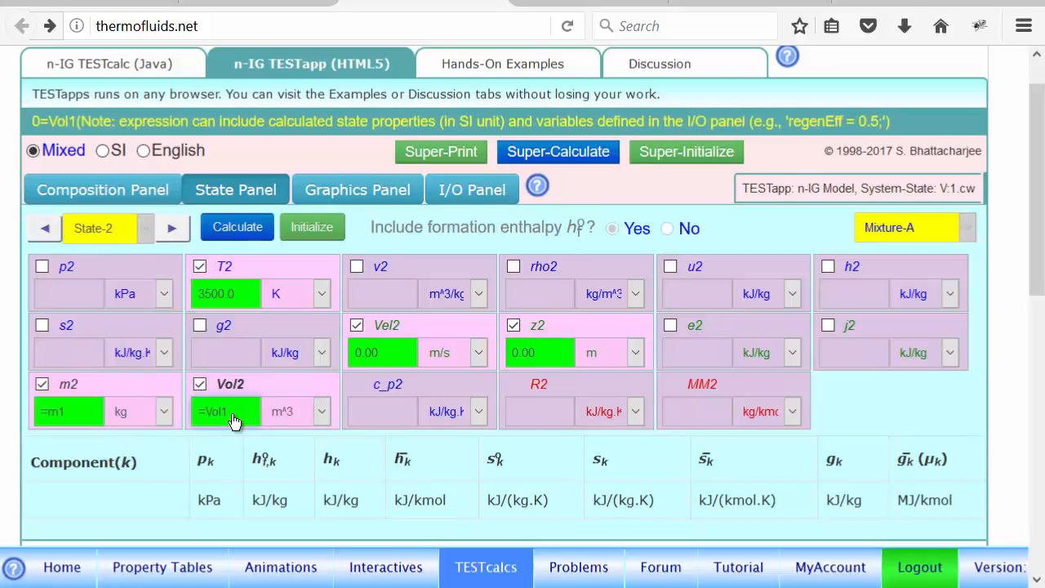
left_click(73, 299)
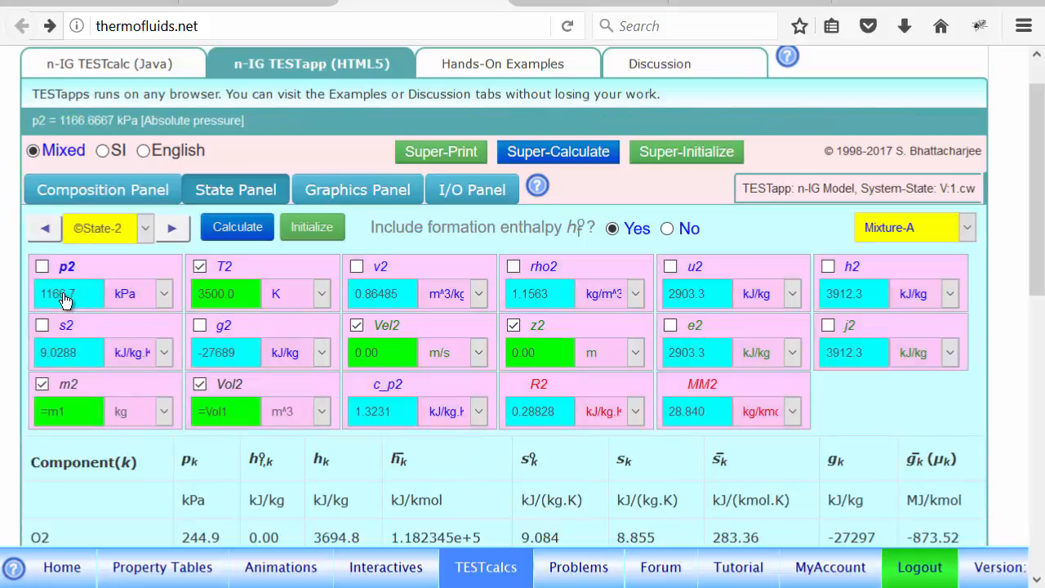
- Begin the heat transfer expression "Qin = m1*" in the calculator's I/O input area
left_click(476, 186)
type("=")
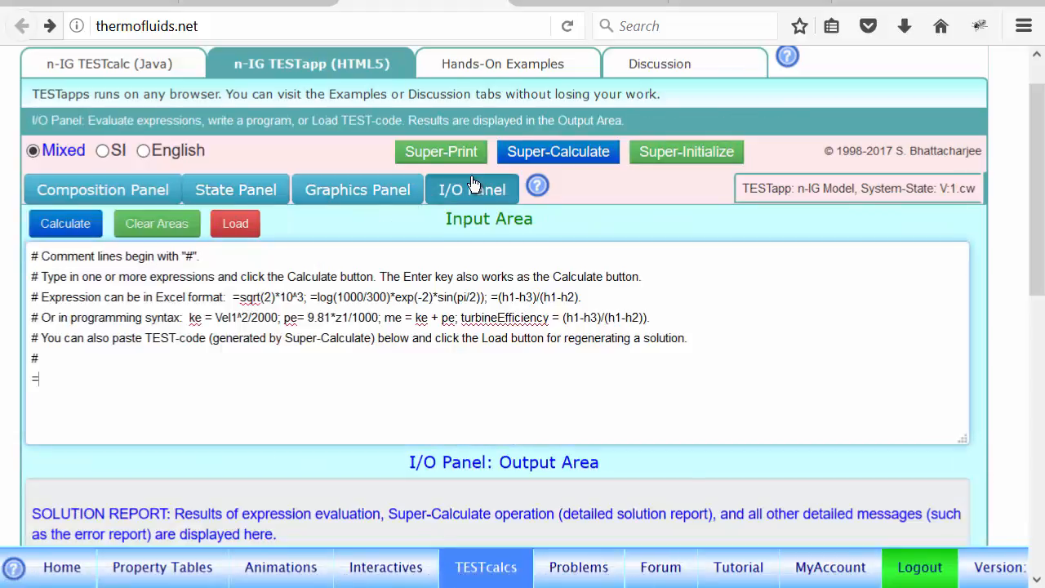
type("Qin")
key("BackSpace")
key("BackSpace")
key("BackSpace")
key("BackSpace")
key("BackSpace")
type("Qin =")
key("BackSpace")
key("BackSpace")
key("BackSpace")
key("BackSpace")
key("BackSpace")
key("BackSpace")
key("Return")
type("Qin = m1*")
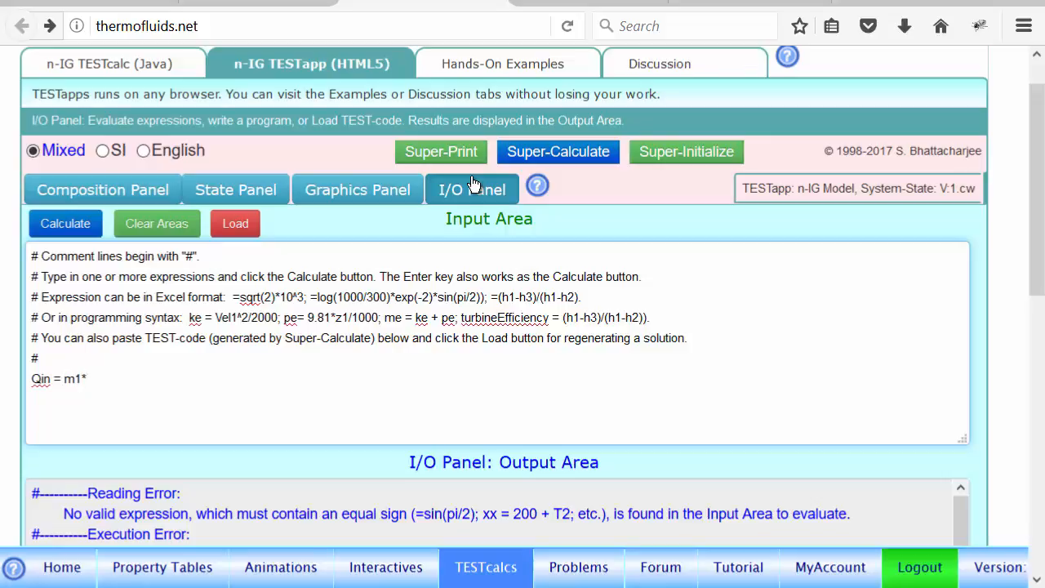
- Look back at the calculated states, then complete the expression as Qin = m1*(u2-u1); and evaluate it
left_click(228, 203)
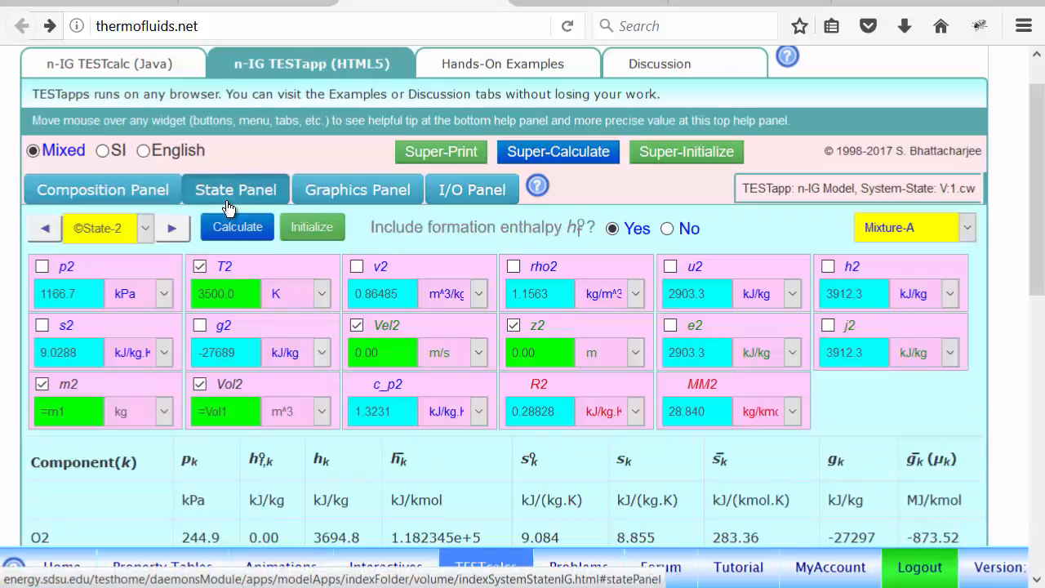
left_click(43, 235)
left_click(460, 196)
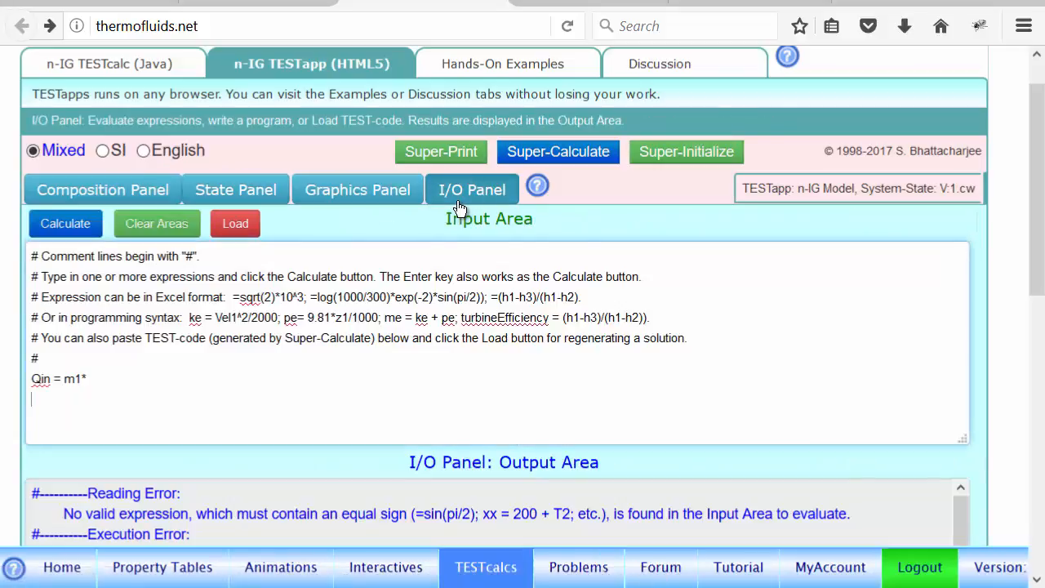
left_click(141, 385)
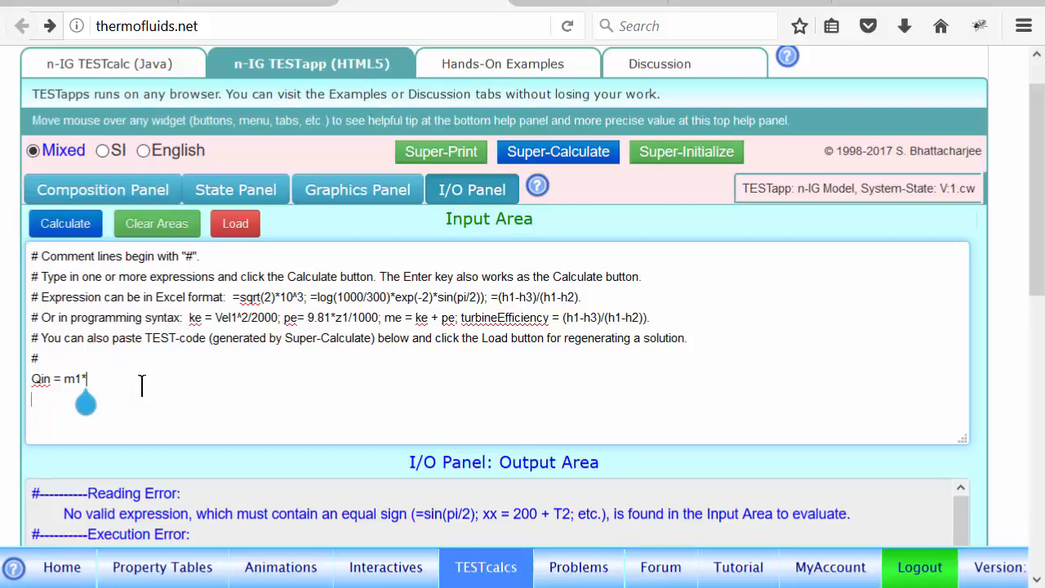
type("(u2-")
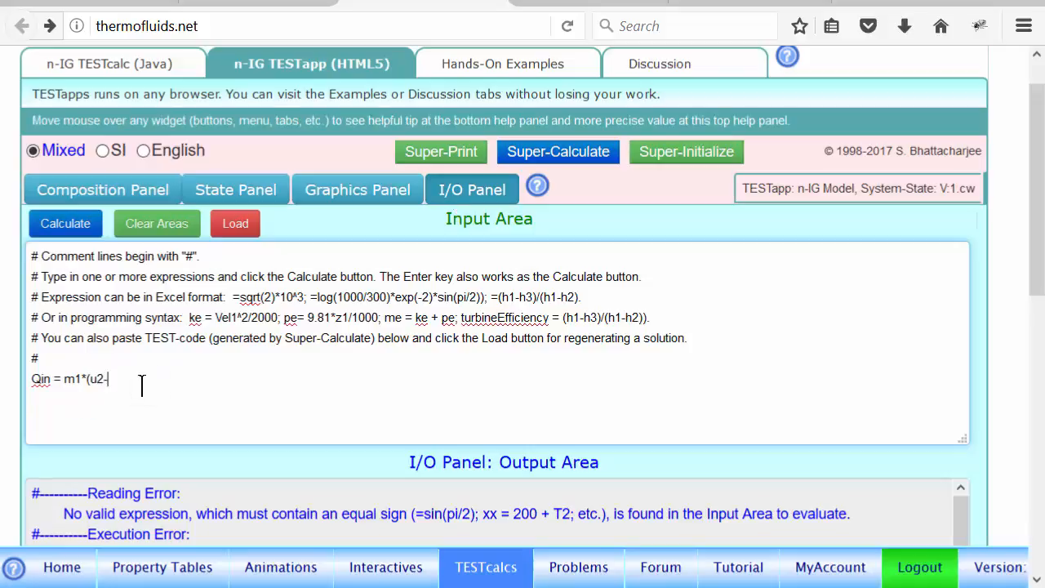
type("u1);")
key("Return")
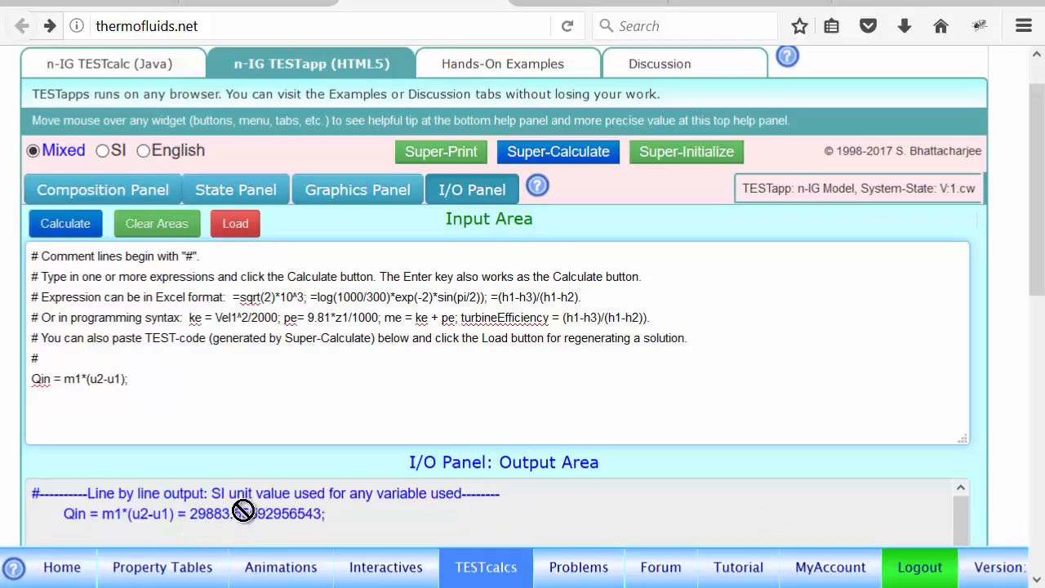
- Switch to the PowerPoint slide with Ex 1, draw a check mark beside n-IG, and circle the IG/IG and n-IG labels with the pen
left_click(419, 1)
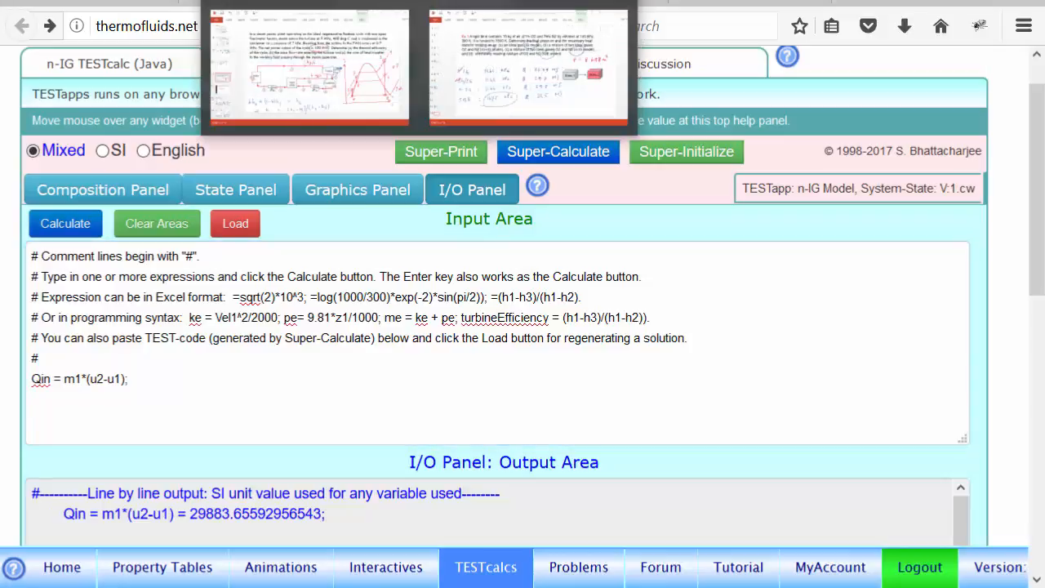
left_click(529, 68)
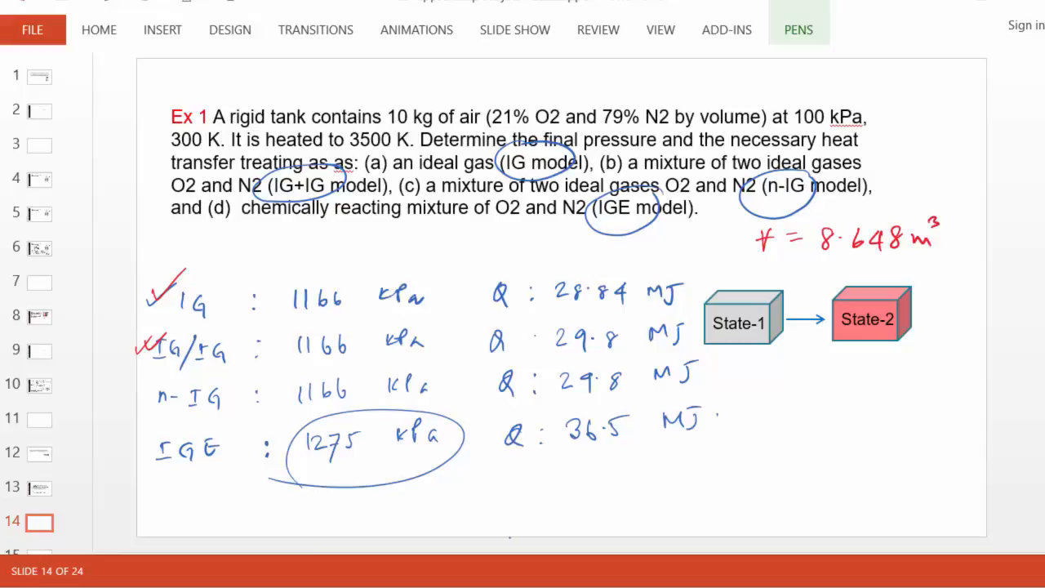
left_click(798, 30)
left_click(422, 83)
mouse_move(135, 395)
left_mouse_down()
mouse_move(145, 403)
mouse_move(164, 389)
left_mouse_up()
mouse_move(221, 334)
left_mouse_down()
mouse_move(223, 376)
mouse_move(208, 333)
left_mouse_up()
mouse_move(234, 389)
left_mouse_down()
mouse_move(171, 434)
mouse_move(234, 382)
left_mouse_up()
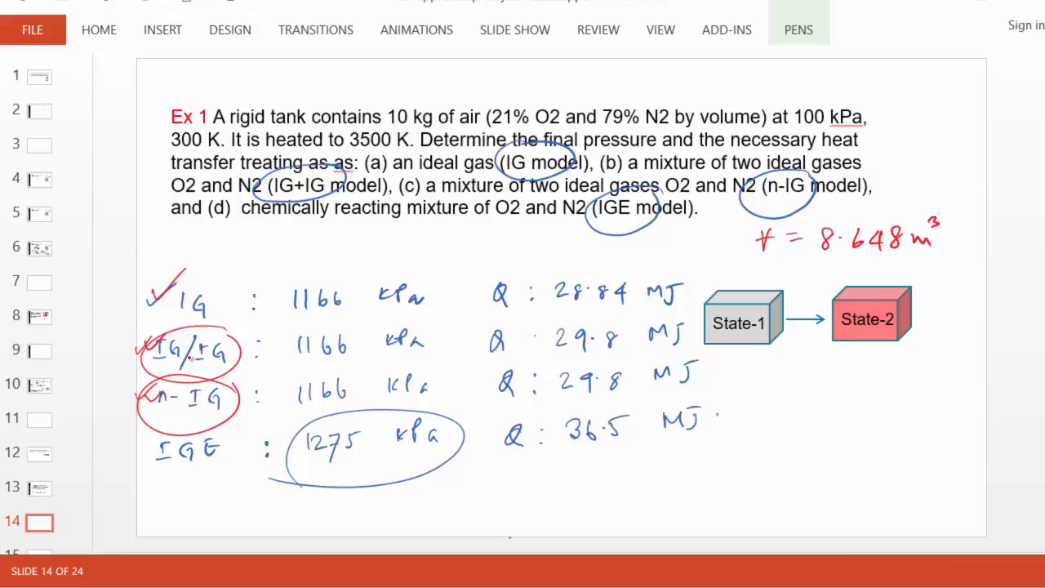
- Switch to the IGE calculator in the browser, add 21% O2 and 79% N2 by volume as reactants, and check the chart and reaction
key("alt+Tab")
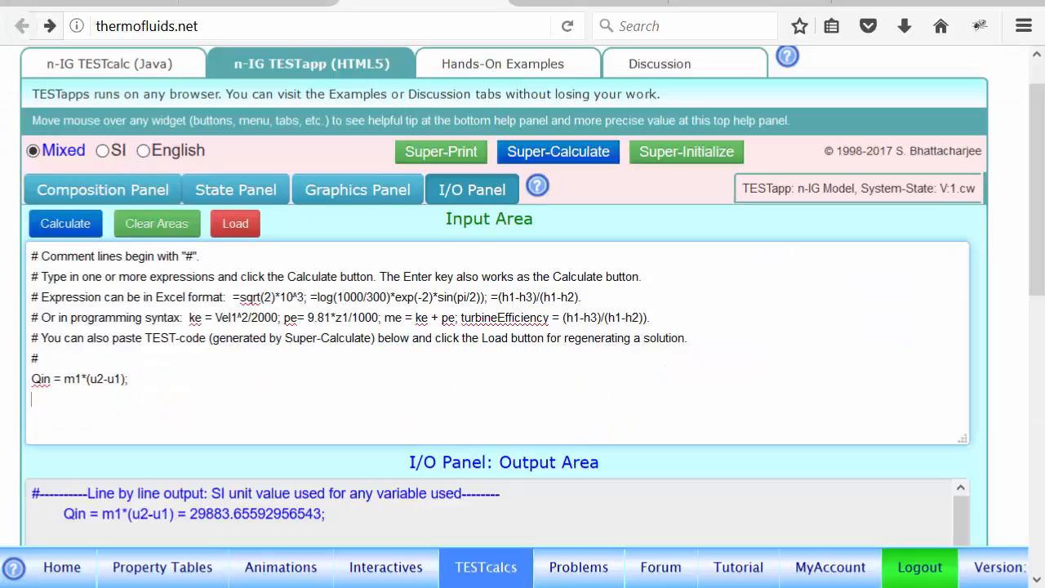
left_click(556, 3)
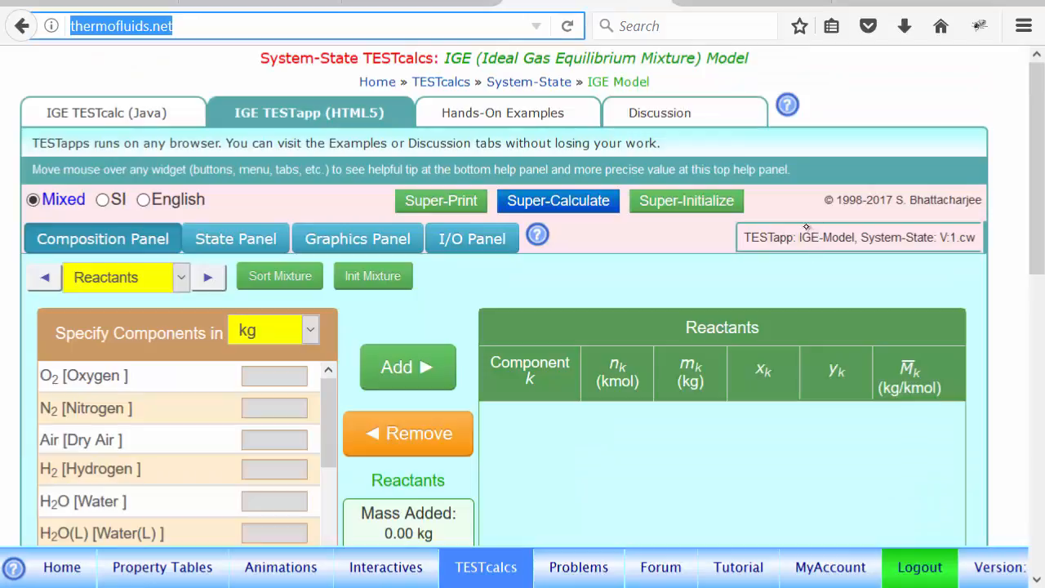
left_click_drag(1038, 222, 1037, 282)
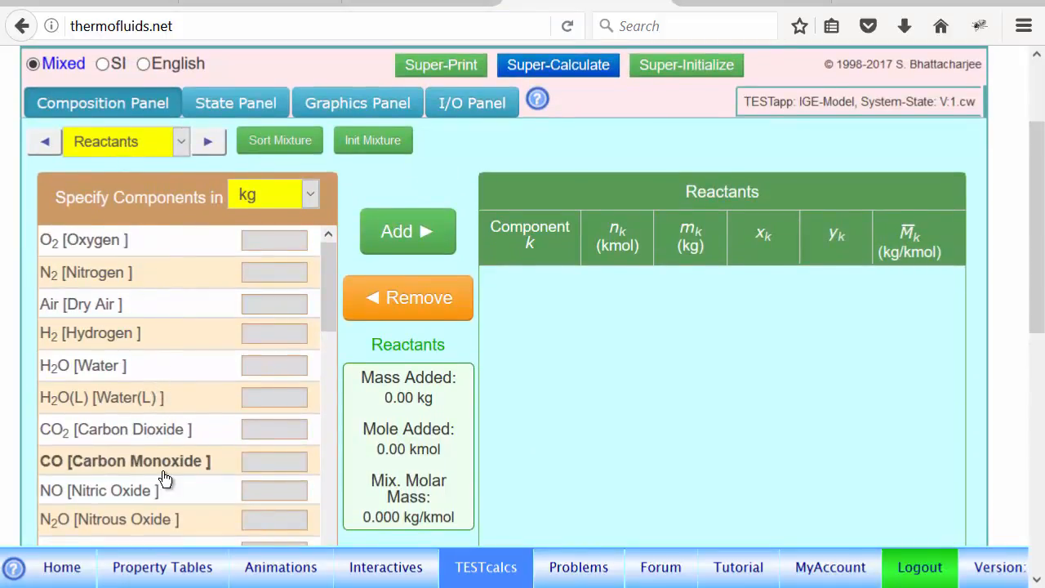
left_click(279, 201)
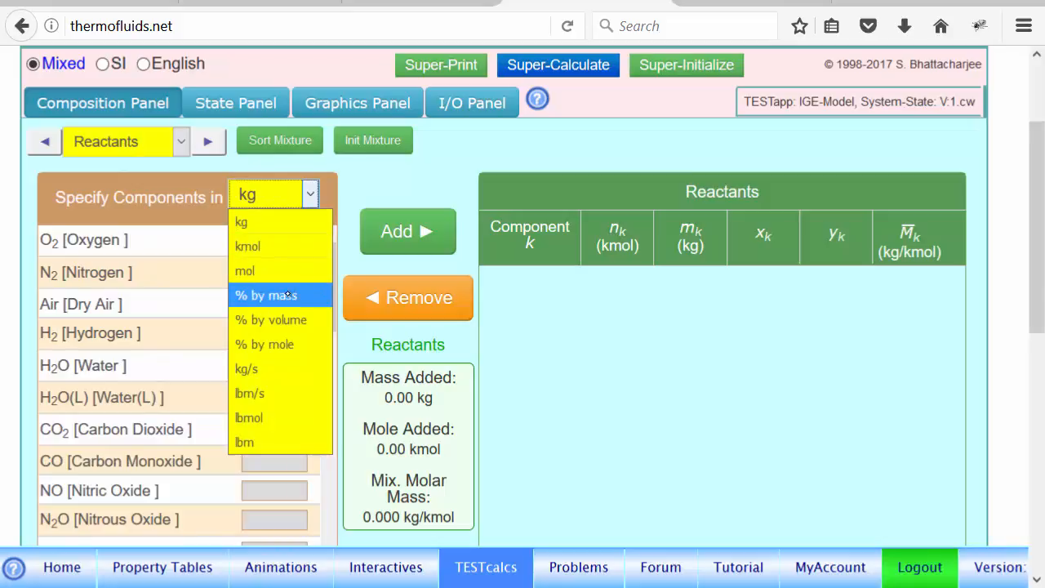
left_click(290, 320)
left_click(159, 240)
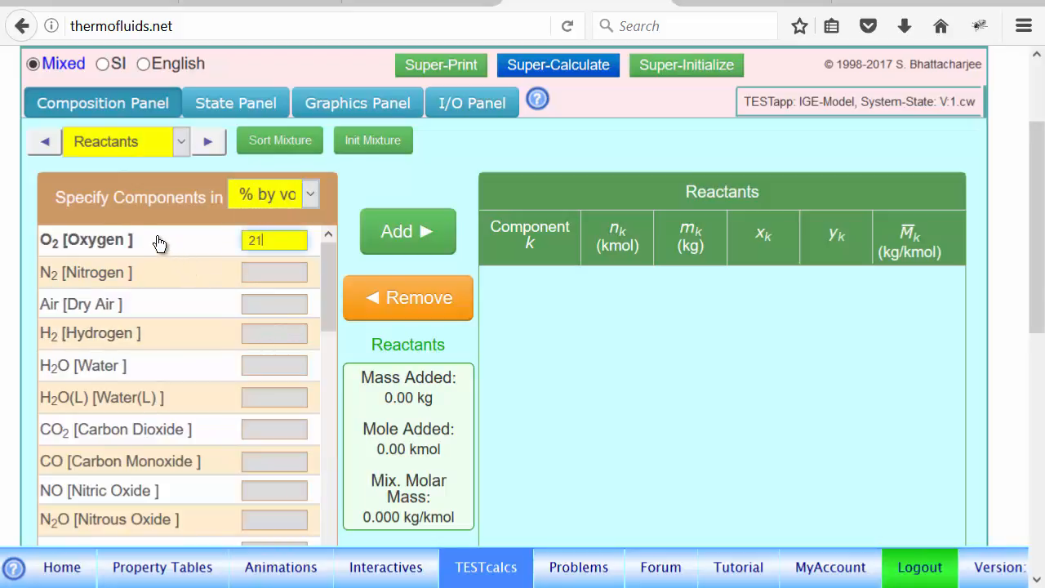
left_click(166, 283)
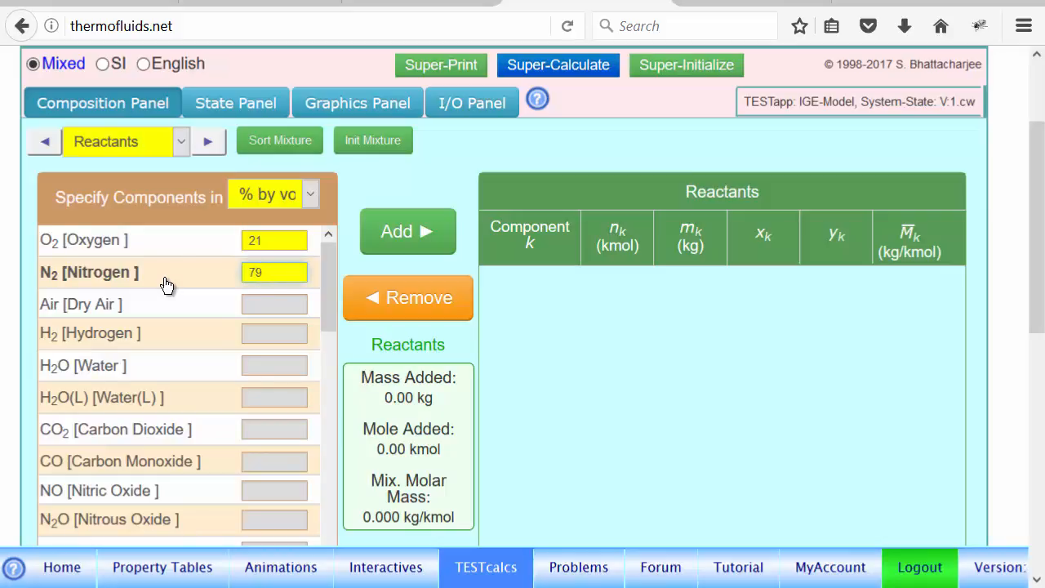
left_click(418, 242)
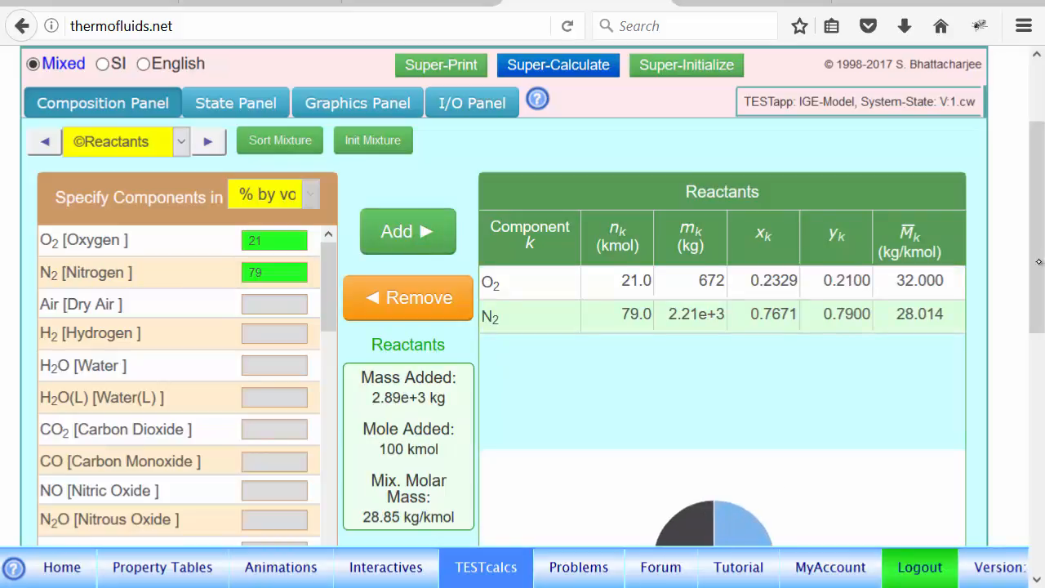
left_click_drag(1036, 265, 1036, 336)
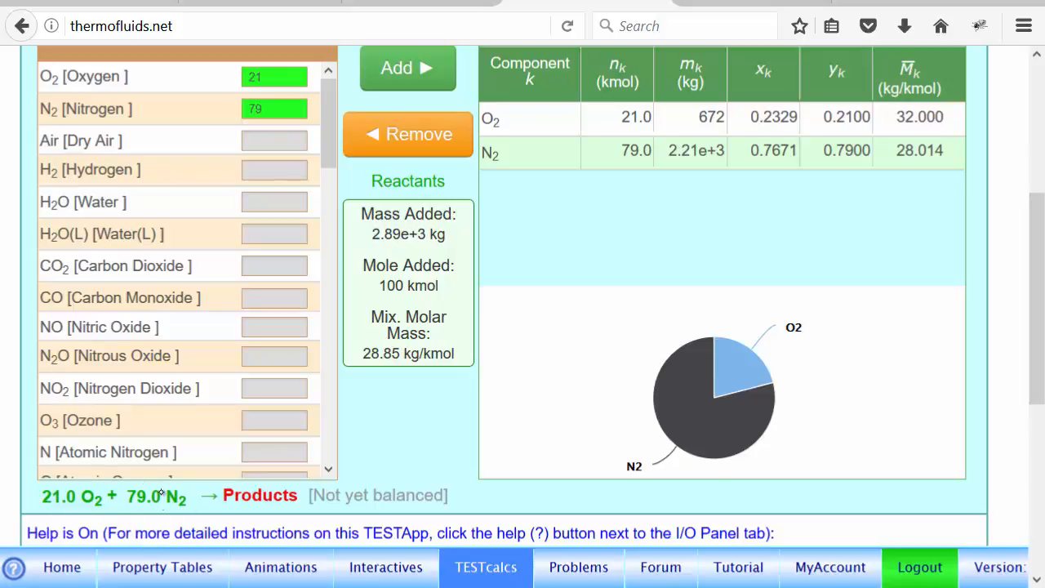
left_click_drag(1036, 278, 1043, 247)
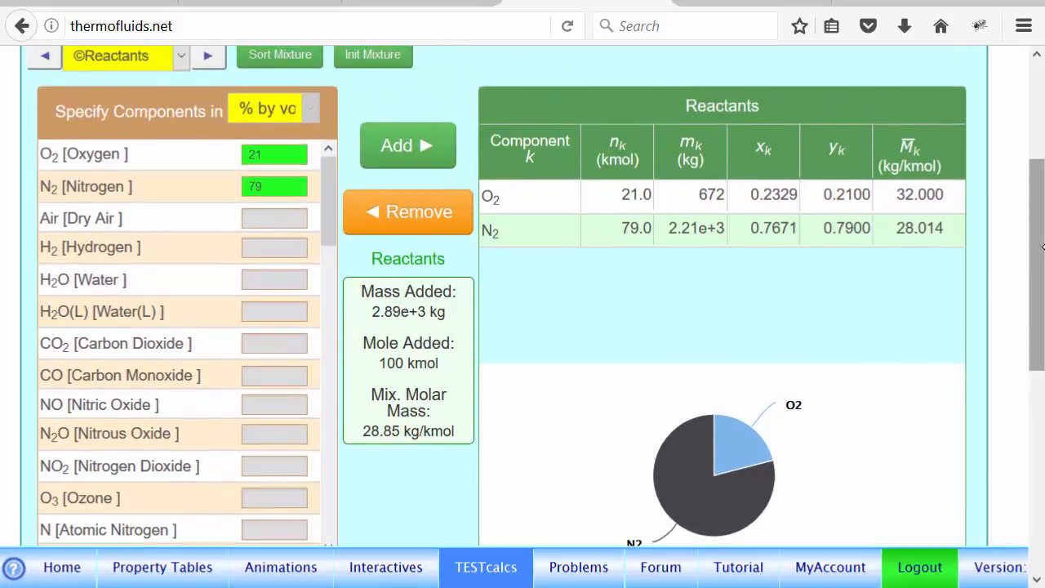
- Bring up the Products mixture and add all available components to it
left_click_drag(1037, 172, 1038, 115)
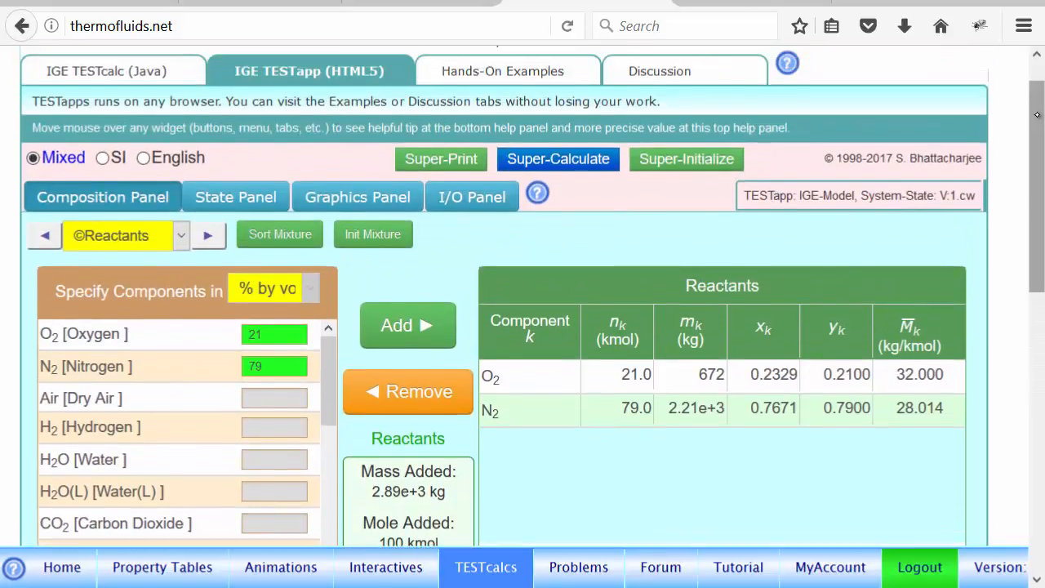
left_click(208, 236)
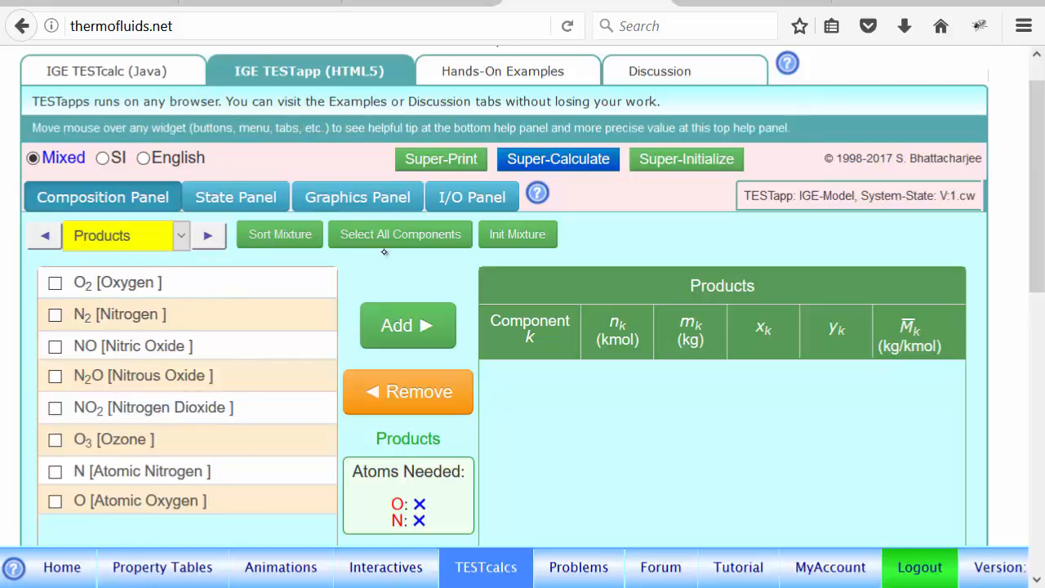
left_click(413, 237)
left_click(407, 330)
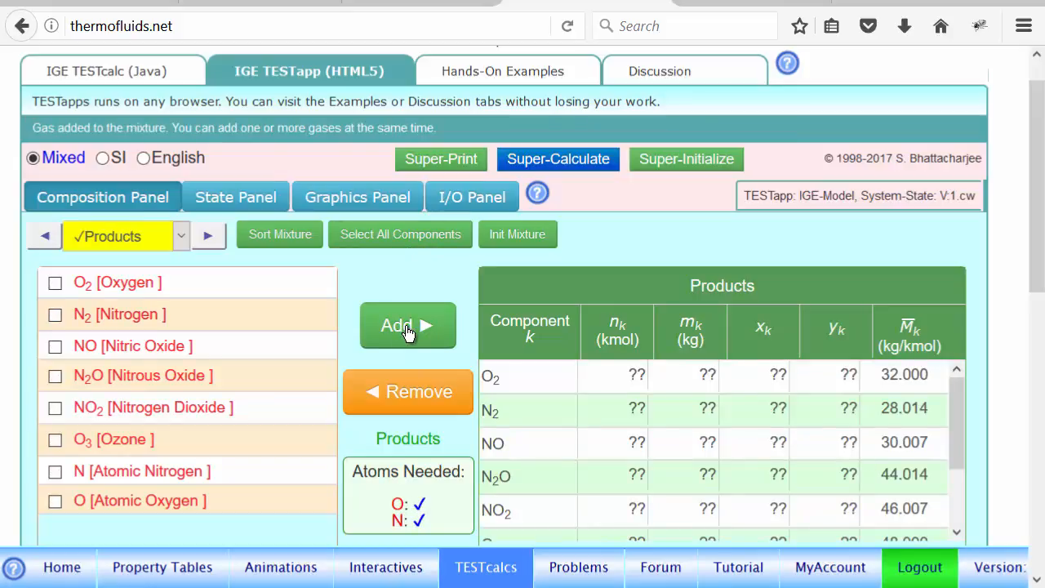
- Remove N2O from the products, add it back, and review the full product component list
left_click(226, 374)
left_click(388, 408)
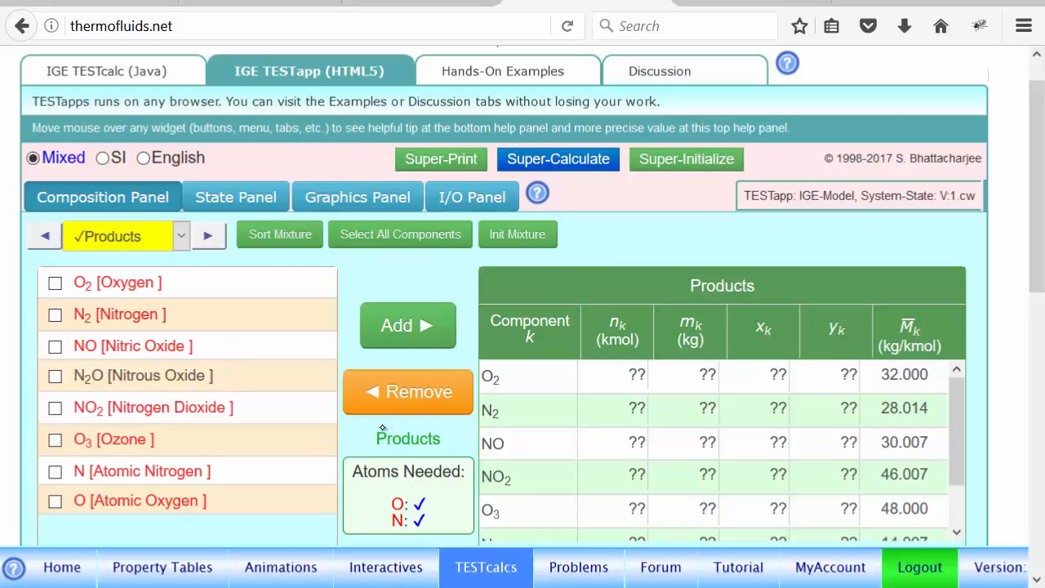
left_click(217, 376)
left_click(409, 327)
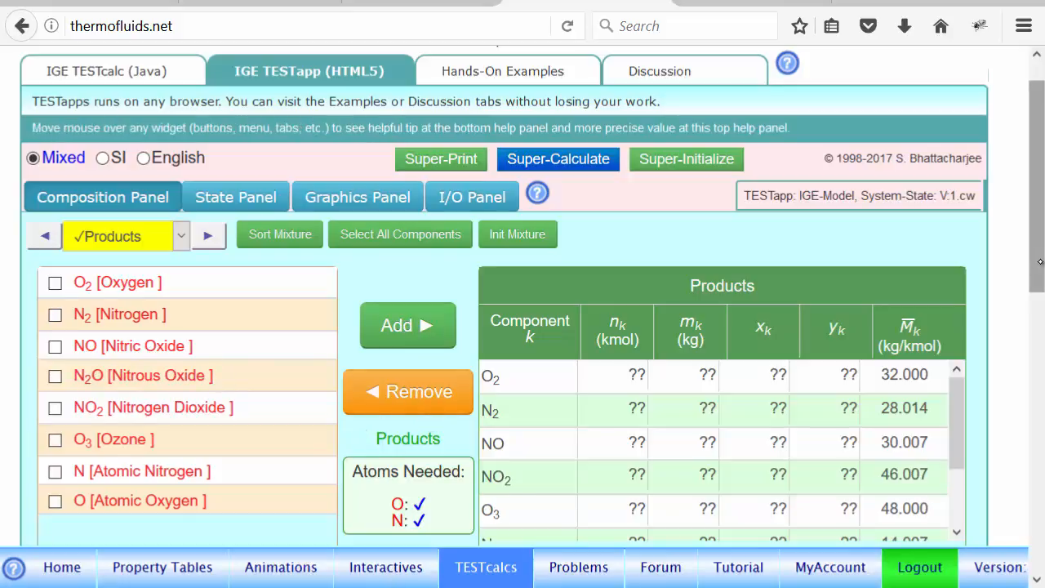
scroll(1033, 255, "down", 5)
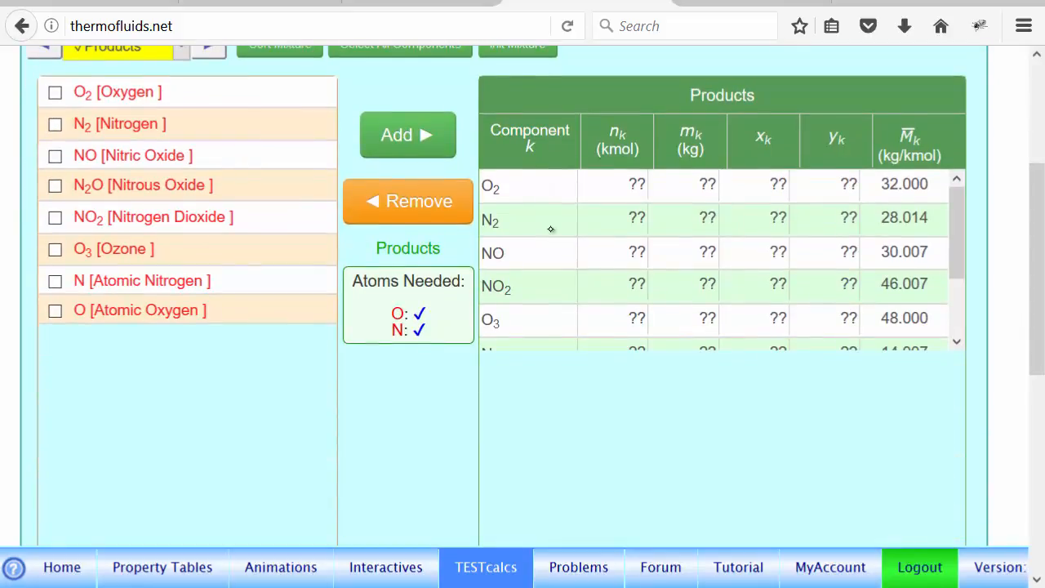
left_click_drag(962, 237, 956, 327)
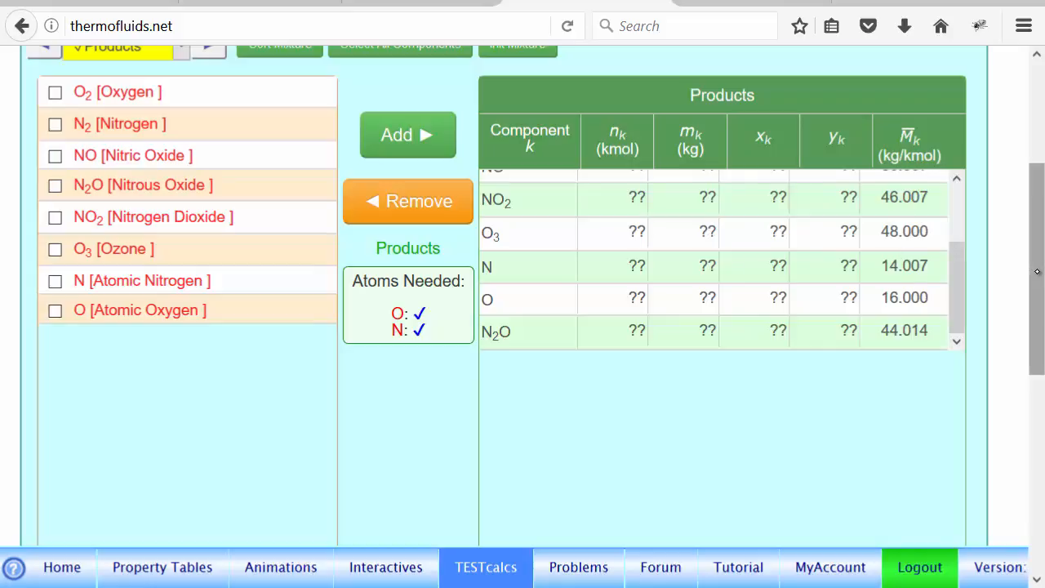
scroll(1033, 270, "up", 2)
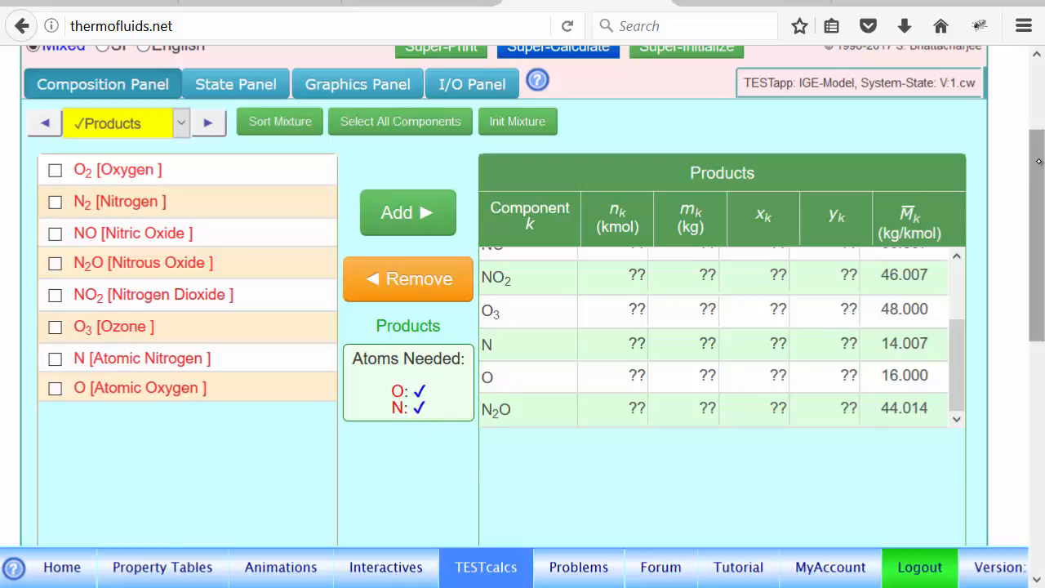
- Define State-1 of the reactants with p1 = 100 kPa, T1 = 300 K and m1 = 10 kg, and calculate it
scroll(1028, 163, "up", 2)
left_click(238, 174)
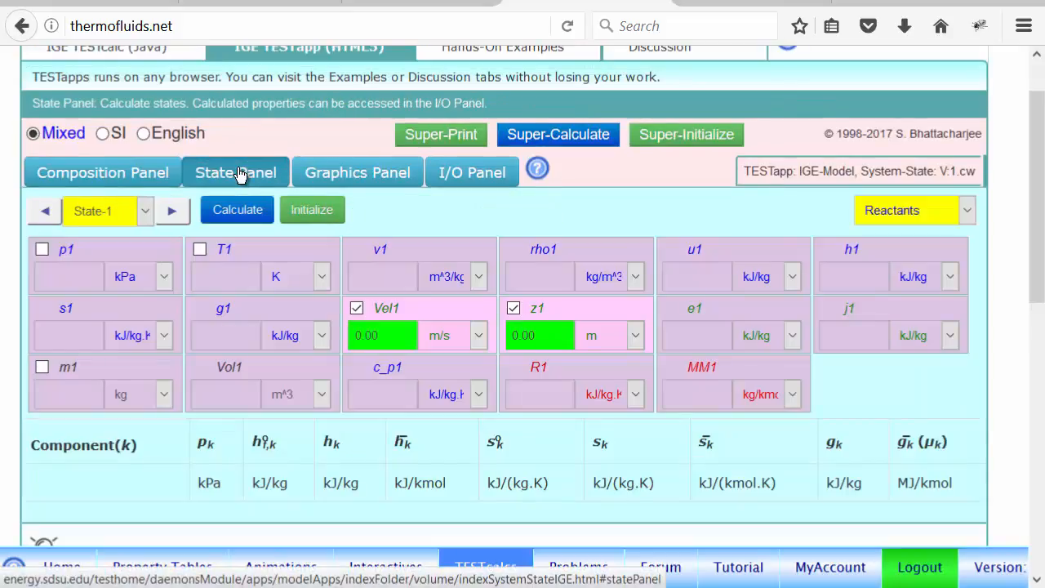
left_click(77, 277)
type("0")
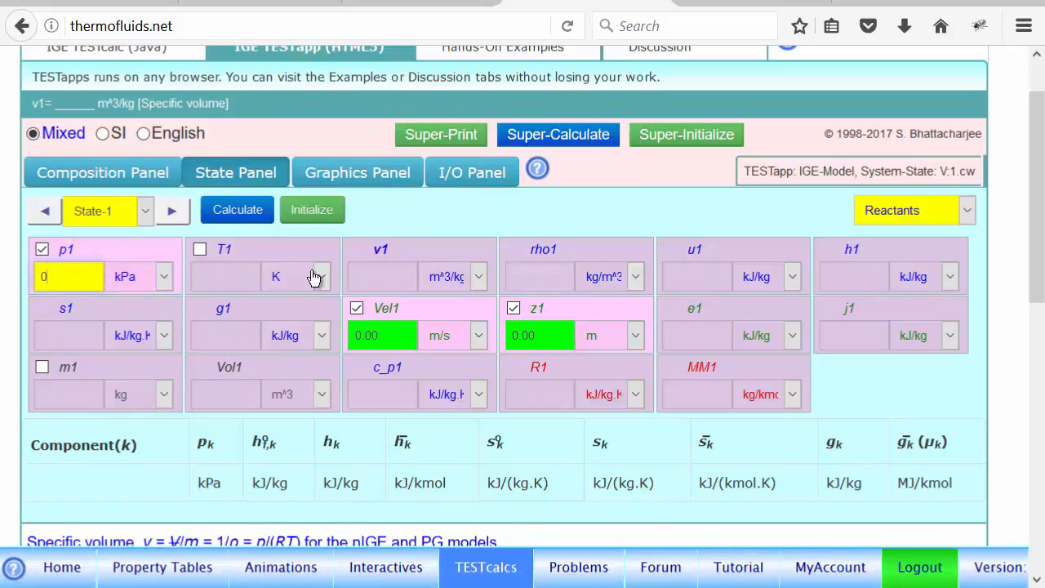
type("100")
left_click(229, 281)
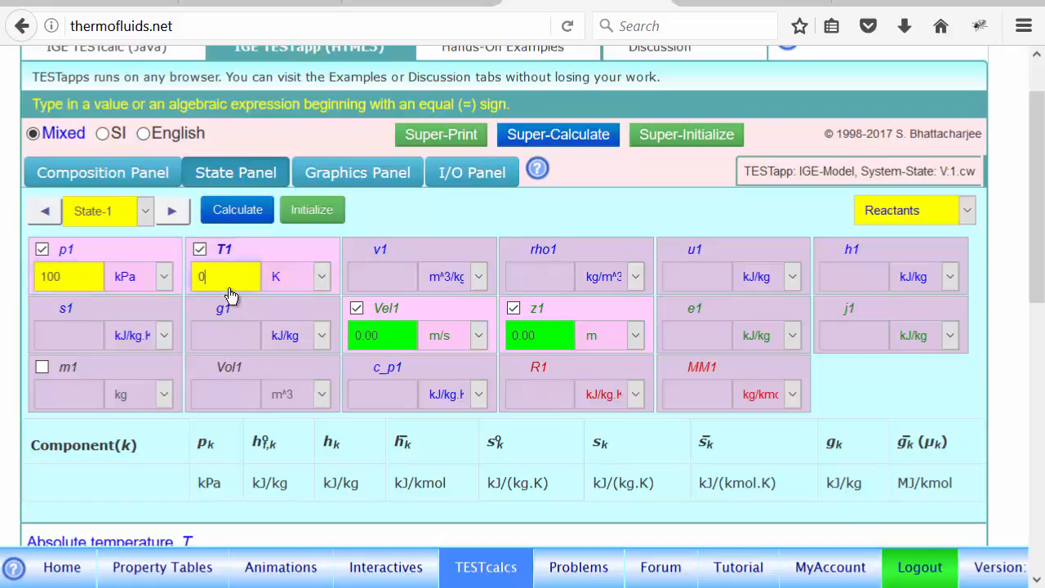
key("BackSpace")
type("300")
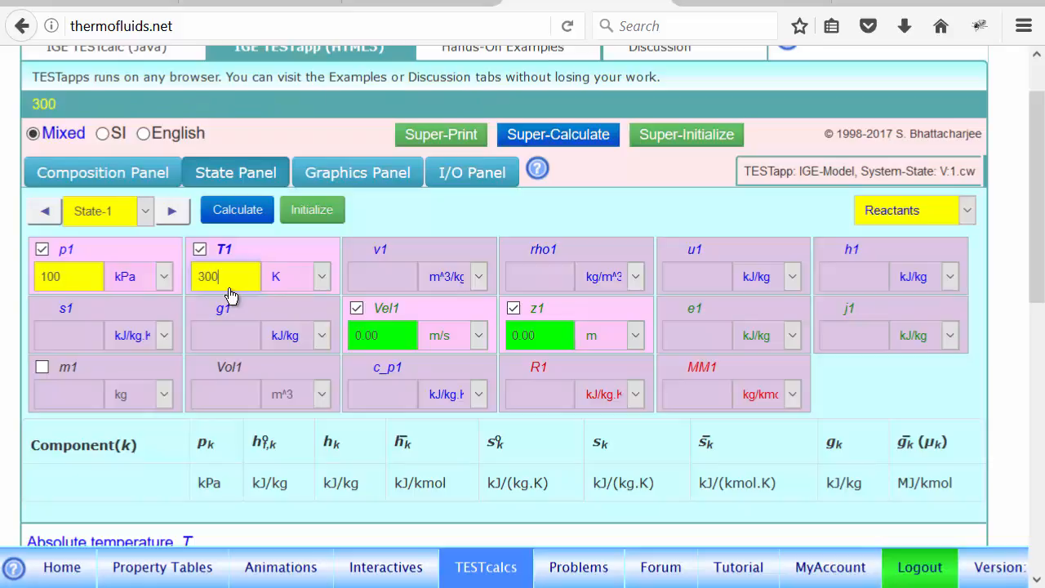
left_click(57, 395)
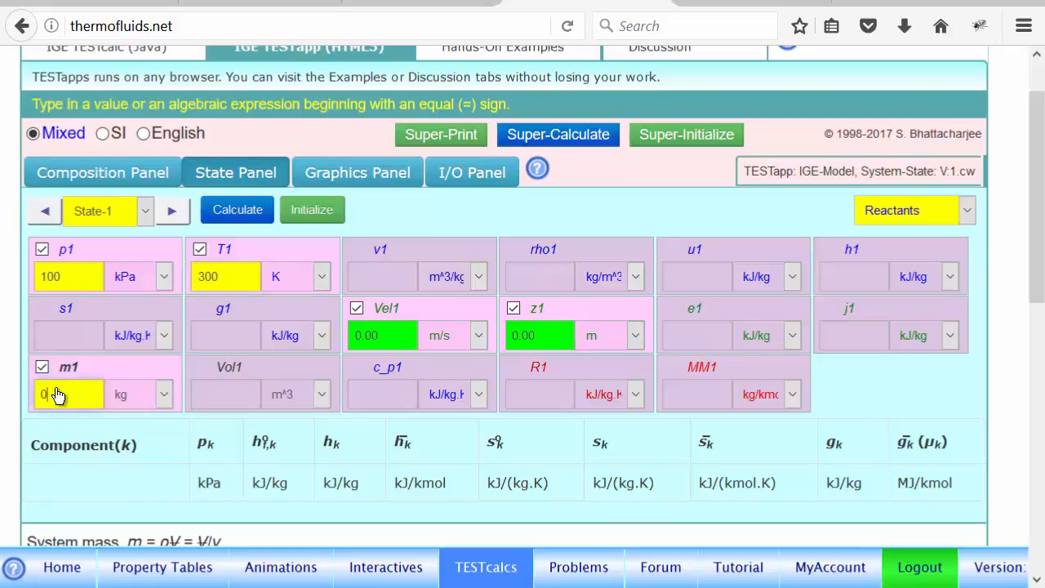
type("10")
key("Return")
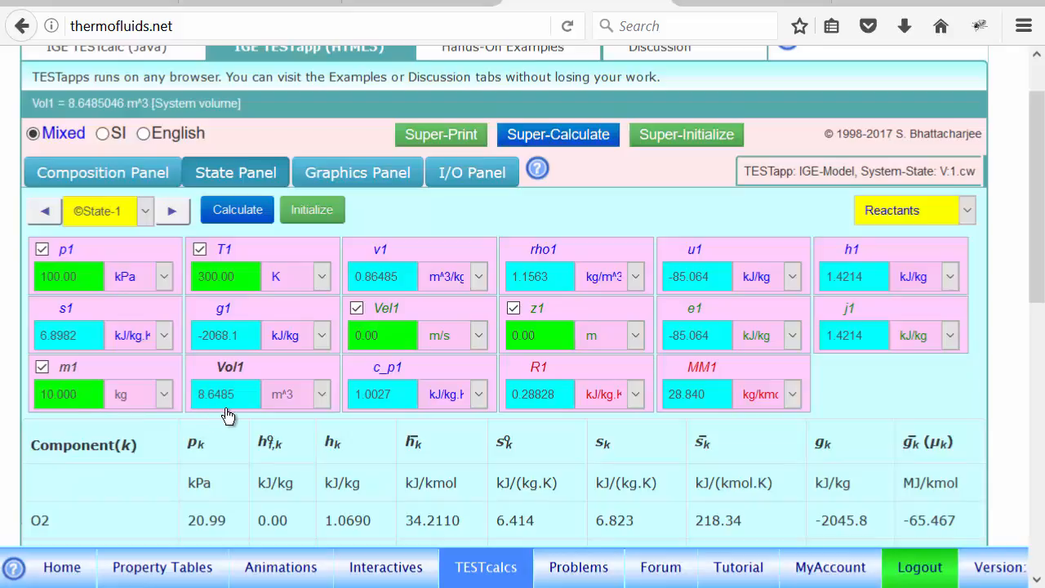
- Calculate State-2 of the products at T2 = 3500 K, m2 = m1 and p2 = 1100 kPa, and compare its volume with State-1's
left_click(175, 211)
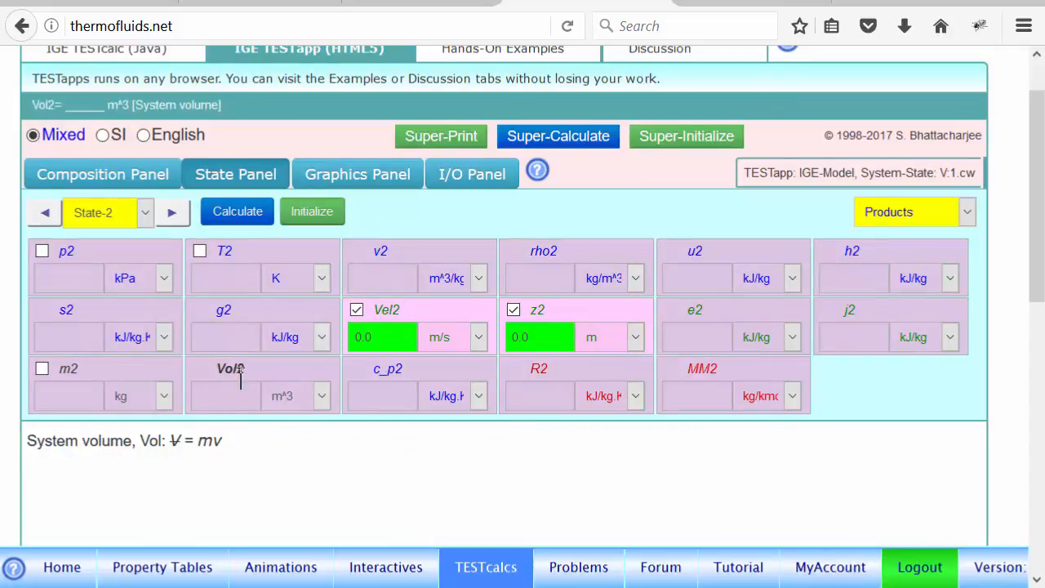
left_click(213, 277)
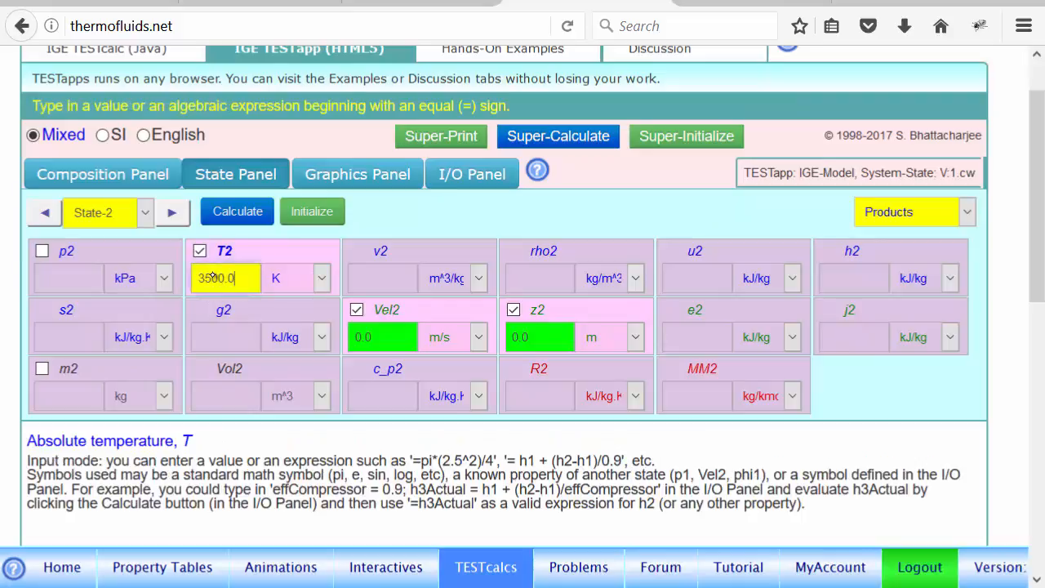
left_click(69, 398)
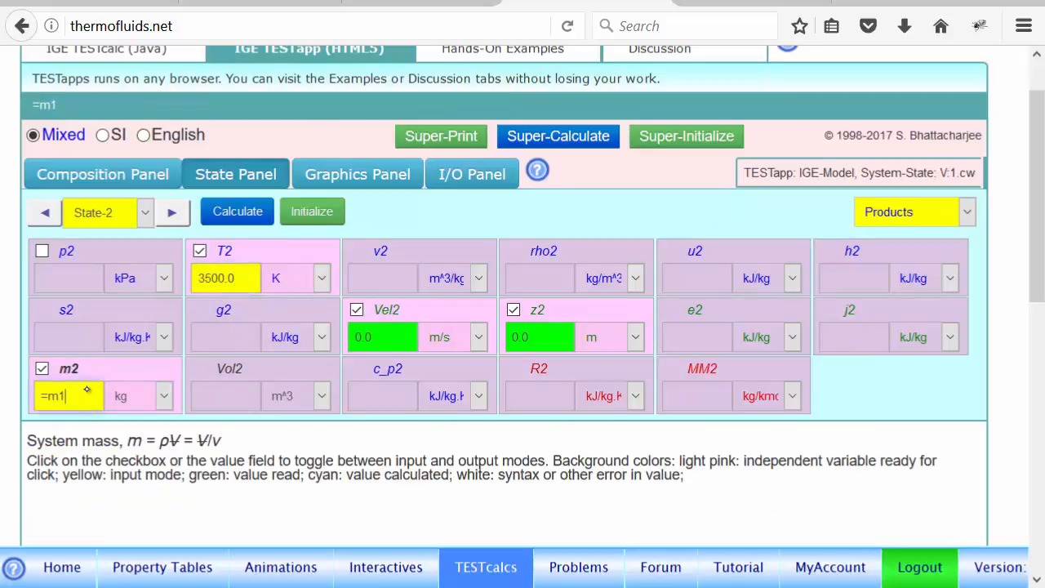
left_click(73, 282)
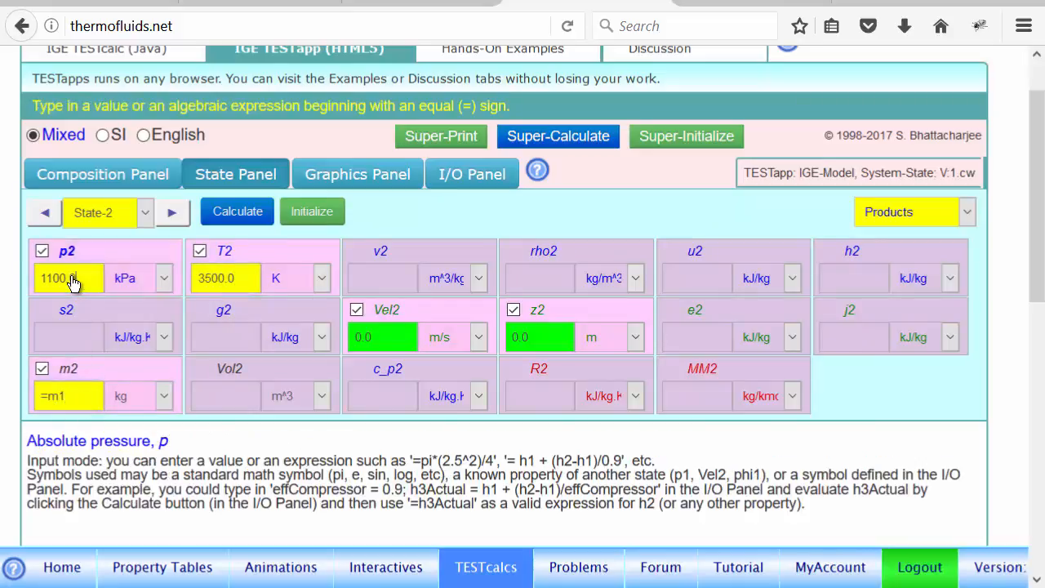
left_click(240, 214)
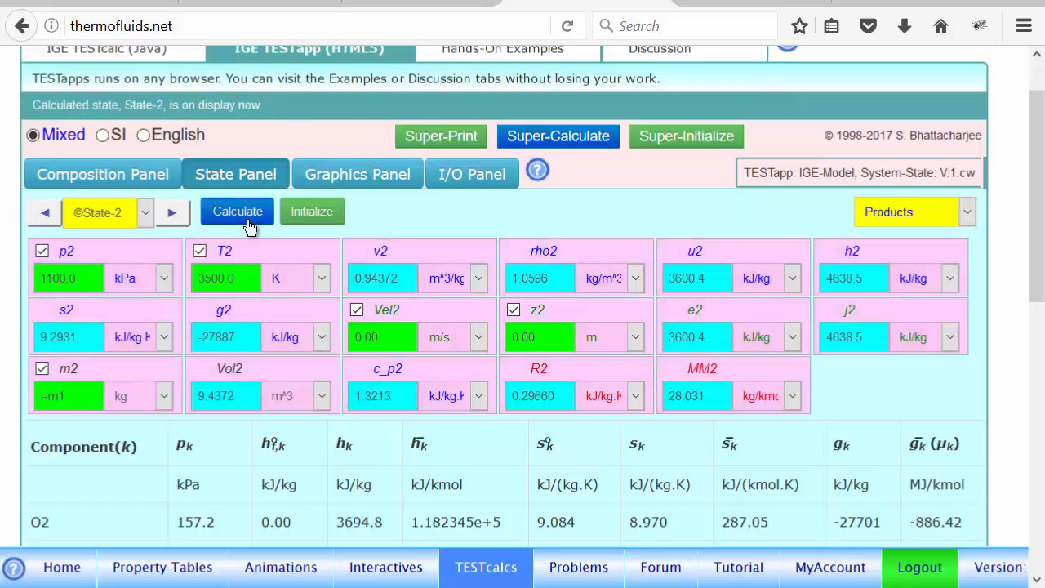
mouse_move(222, 411)
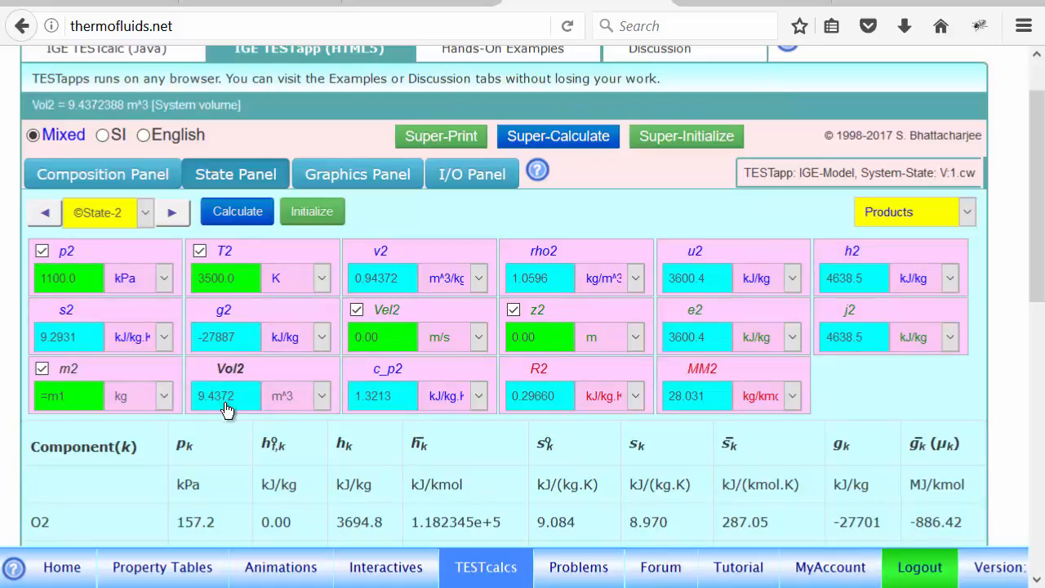
left_click(54, 213)
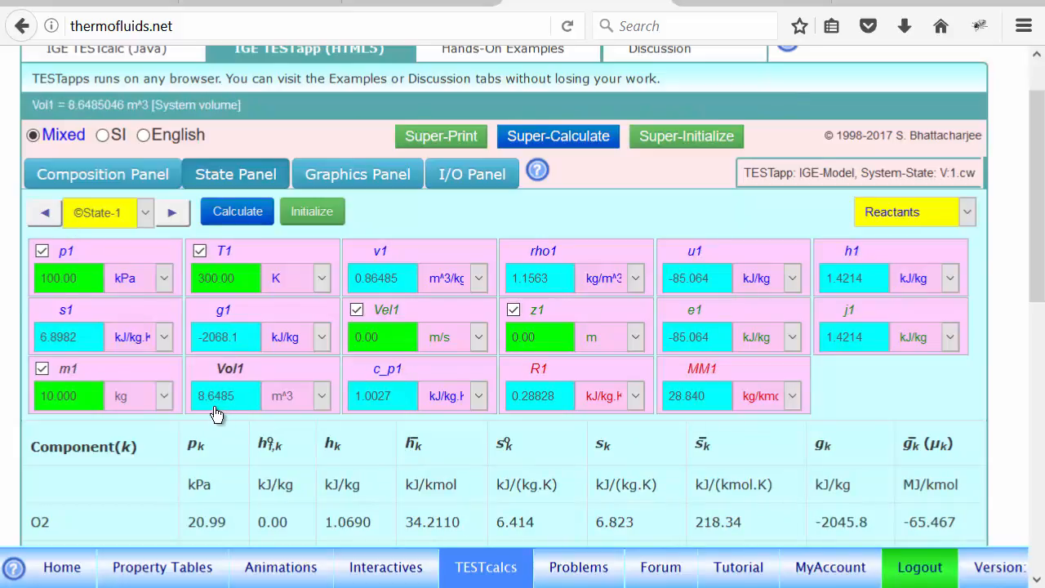
left_click(170, 214)
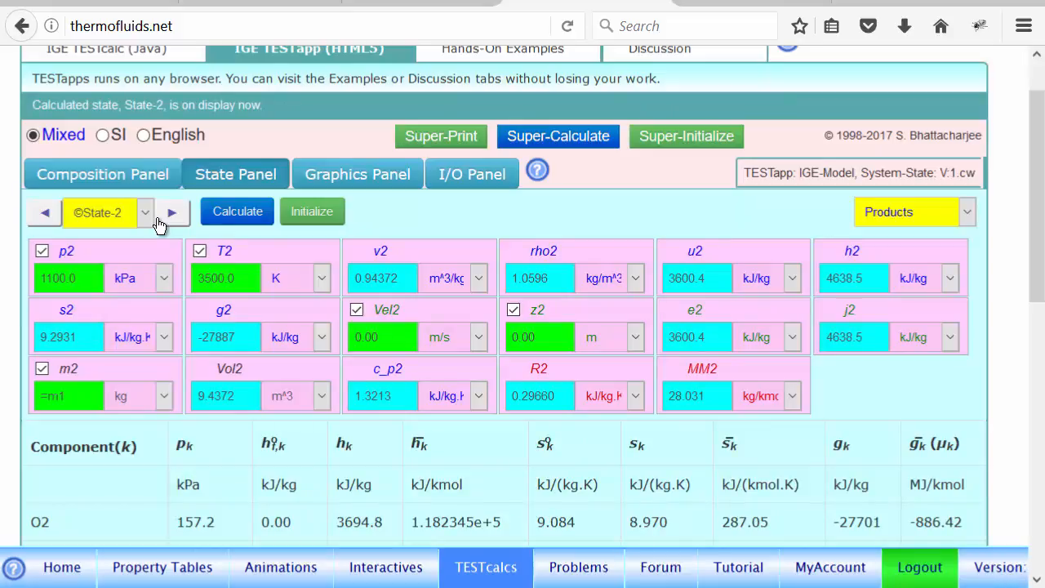
- Try a State-2 pressure of 1300 kPa and recalculate the state to check its volume
left_click(86, 284)
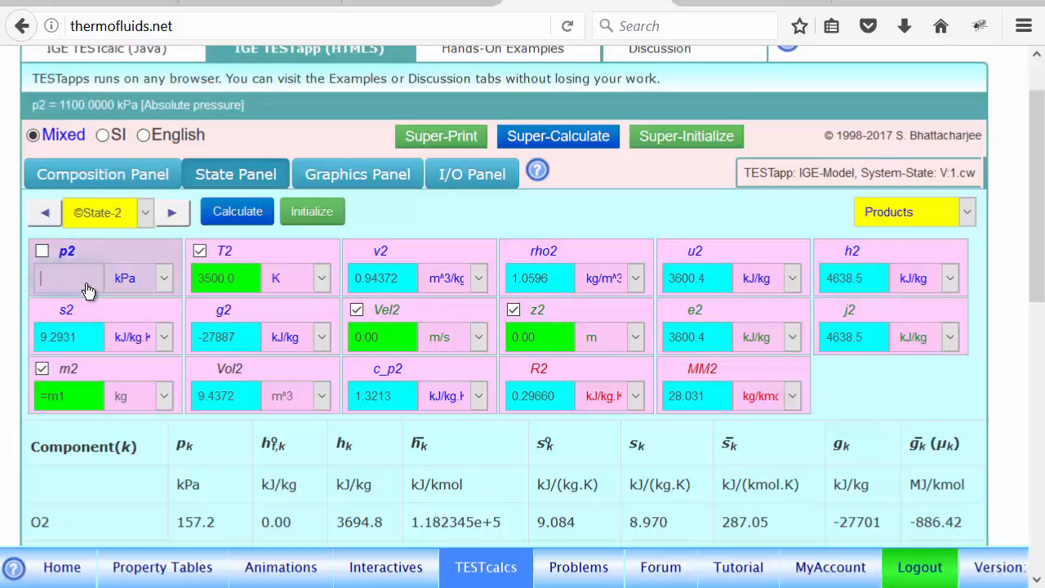
type("1100.0")
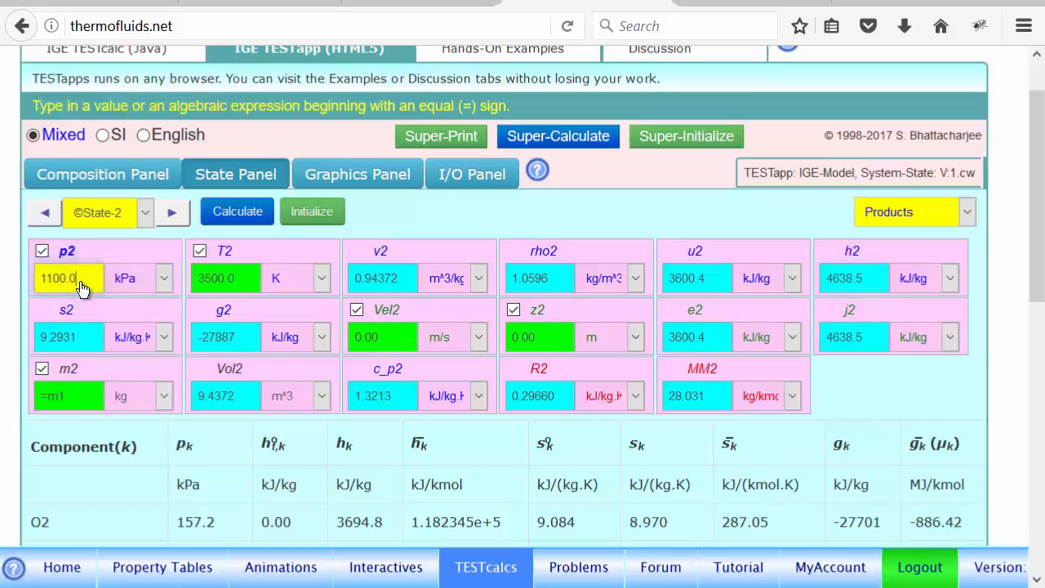
key("BackSpace")
key("BackSpace")
key("BackSpace")
key("BackSpace")
key("BackSpace")
key("BackSpace")
type("1")
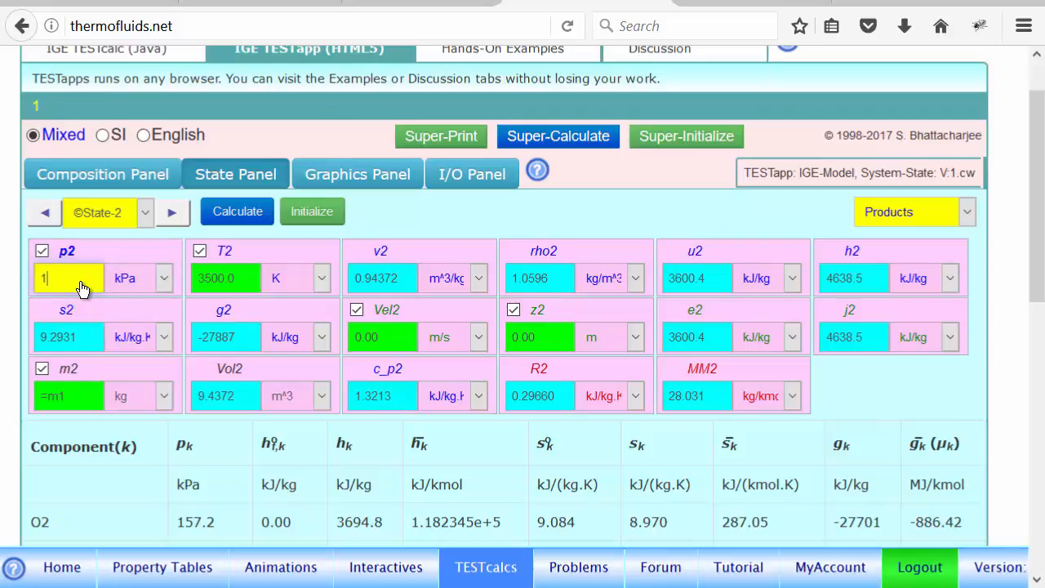
type("300")
left_click(243, 216)
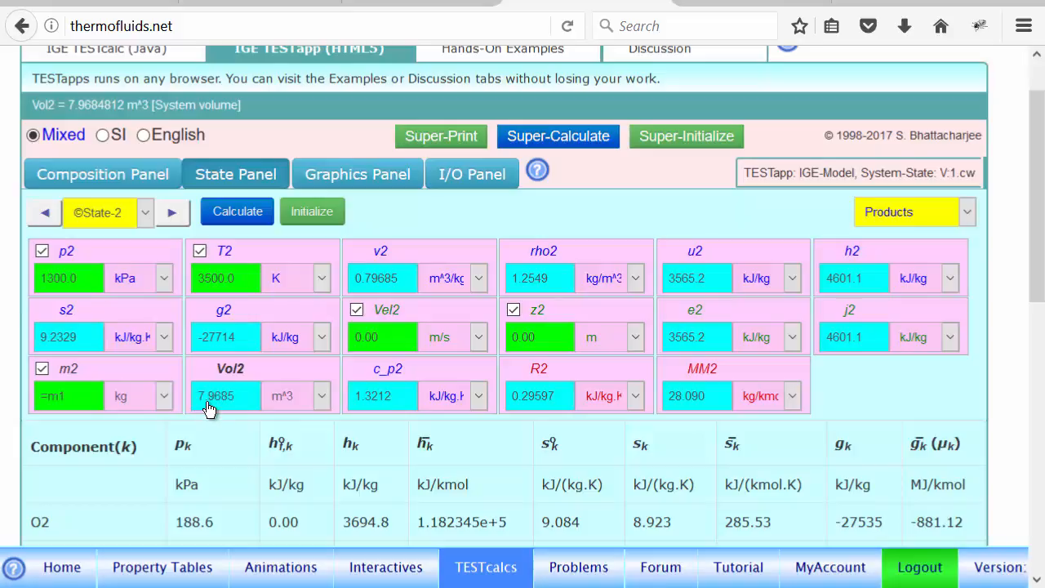
- Set the State-2 pressure to 1200 kPa, recalculate the state, and compare its volume with that of State-1
left_click(42, 251)
left_click(73, 283)
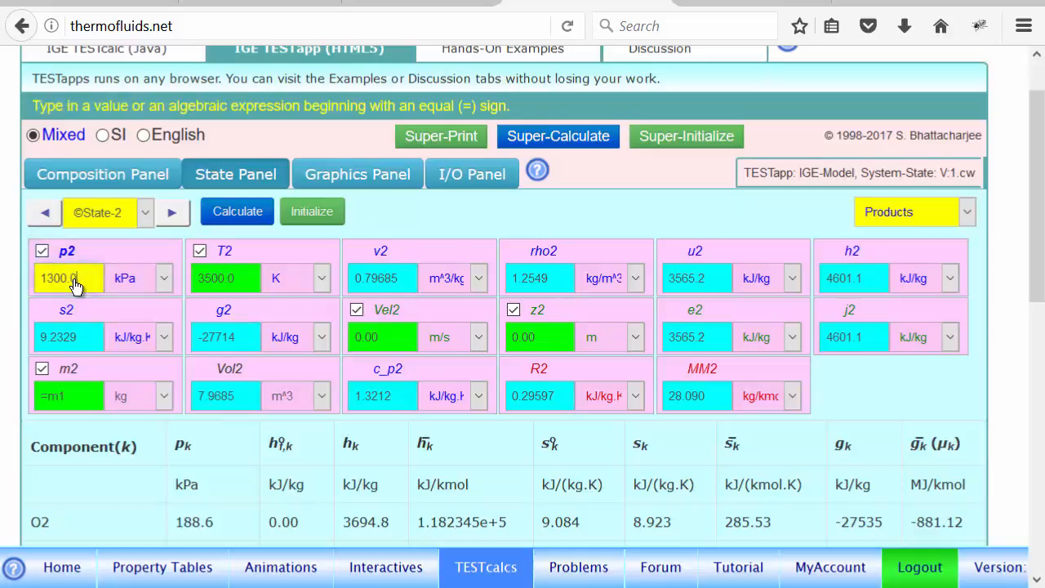
key("BackSpace")
key("BackSpace")
key("BackSpace")
key("BackSpace")
key("BackSpace")
key("BackSpace")
type("1200")
left_click(227, 220)
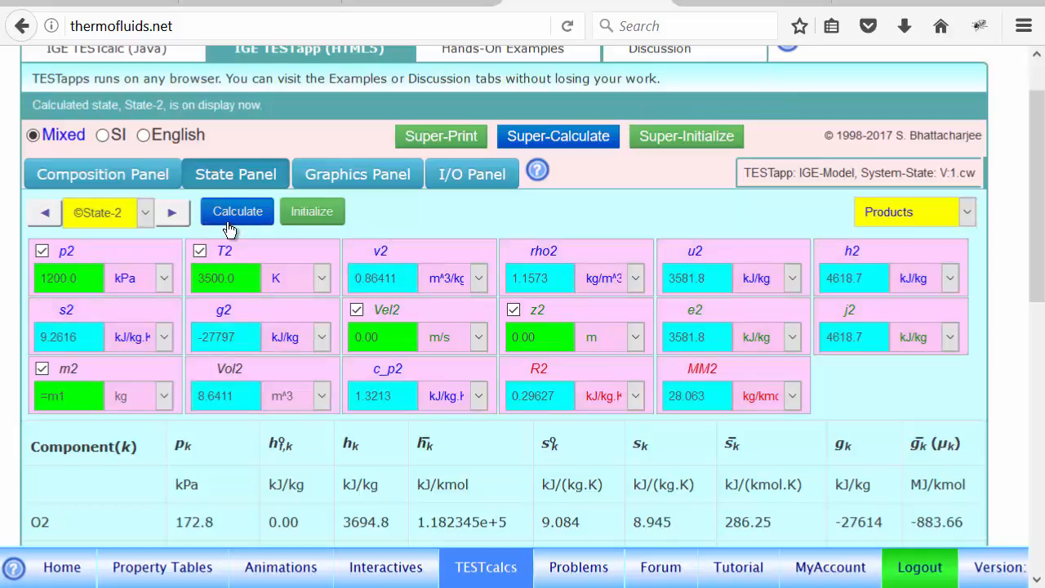
left_click(211, 400)
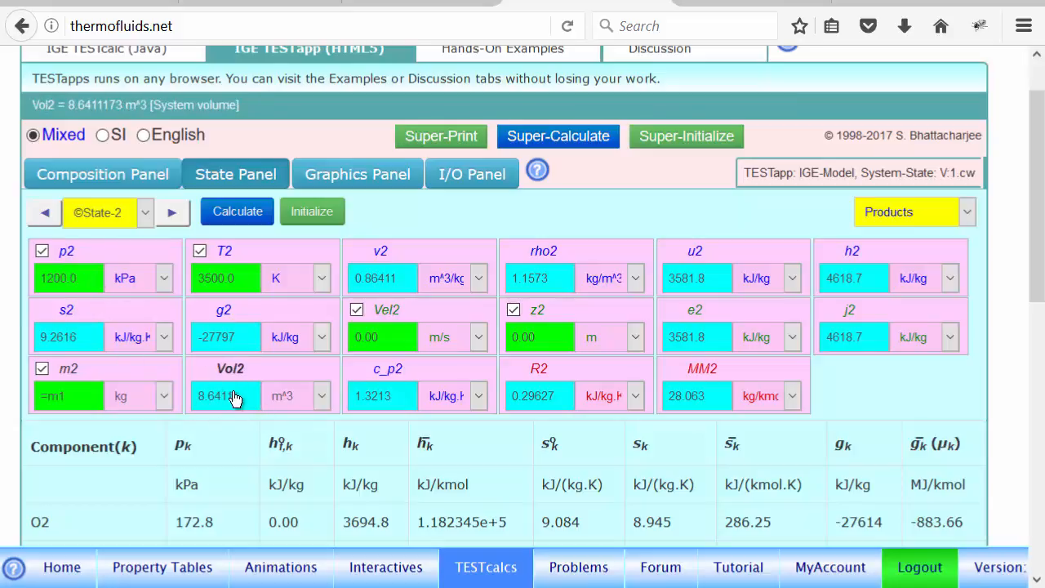
left_click(47, 214)
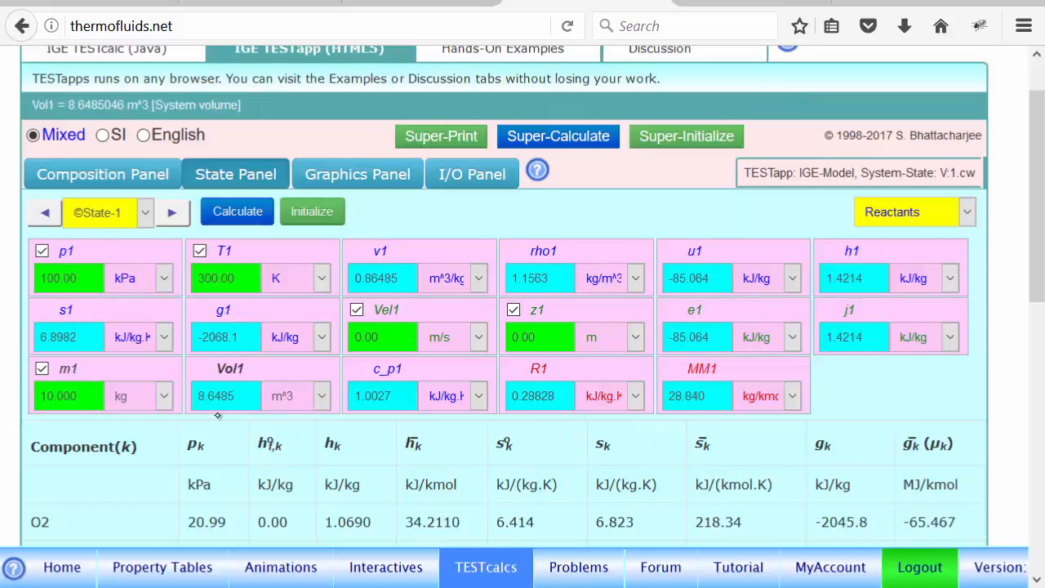
left_click(169, 217)
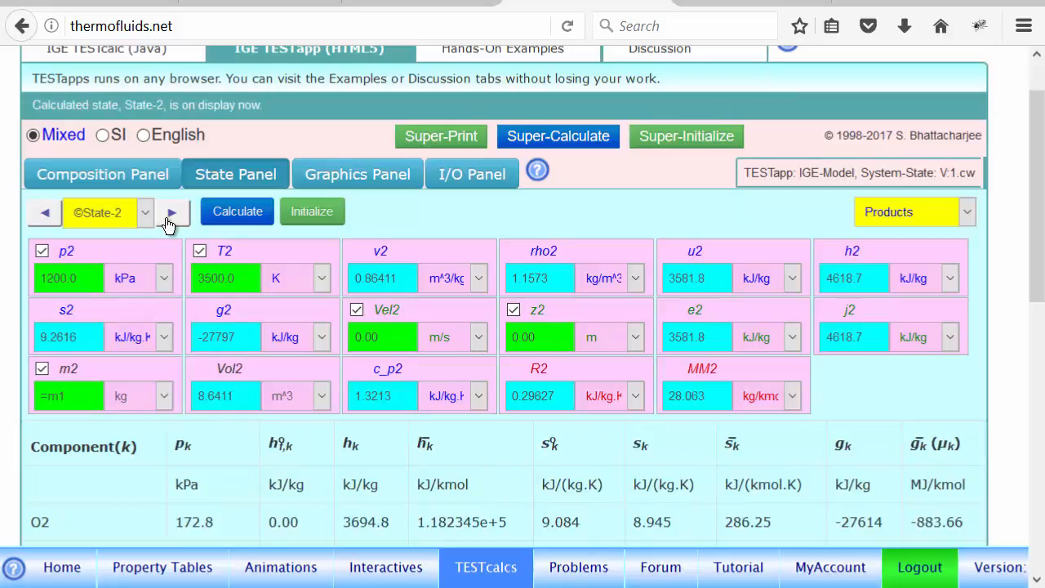
- Examine the equilibrium composition of the Products mixture, its pie chart and the reaction equation, and return to the State-2 properties
left_click(110, 174)
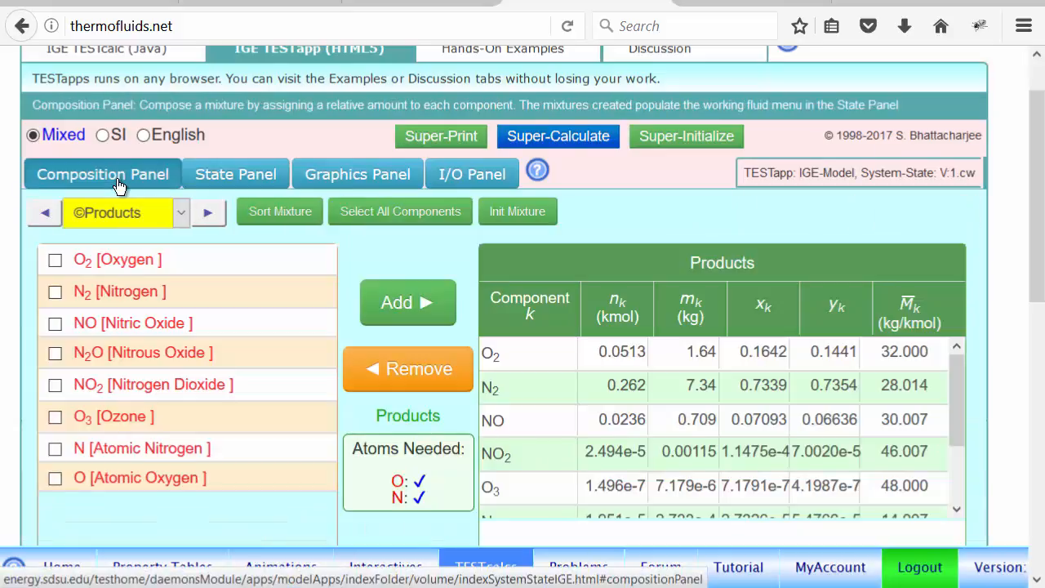
left_click_drag(1034, 265, 1043, 368)
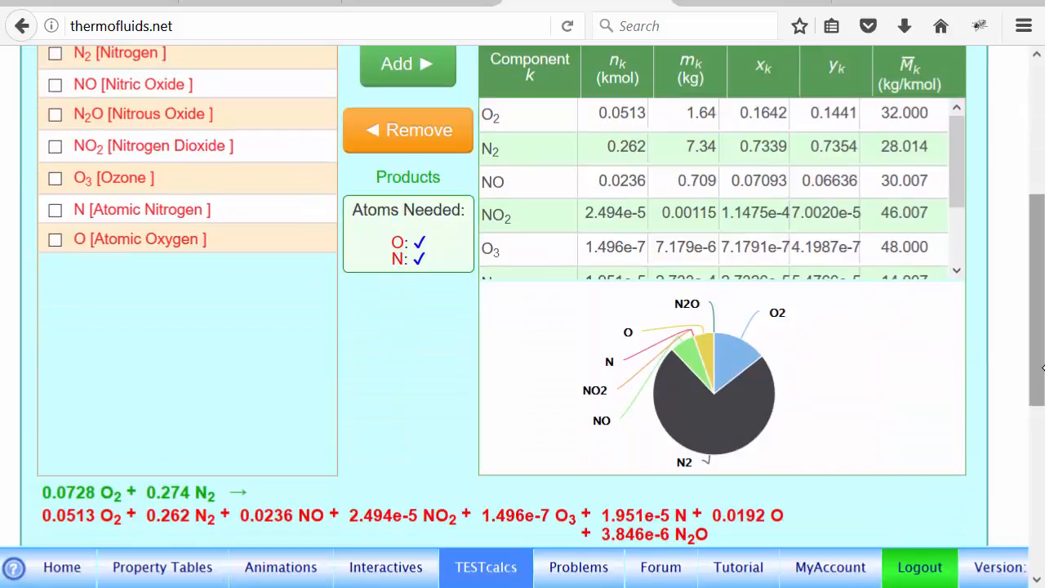
left_click_drag(1033, 344, 1019, 249)
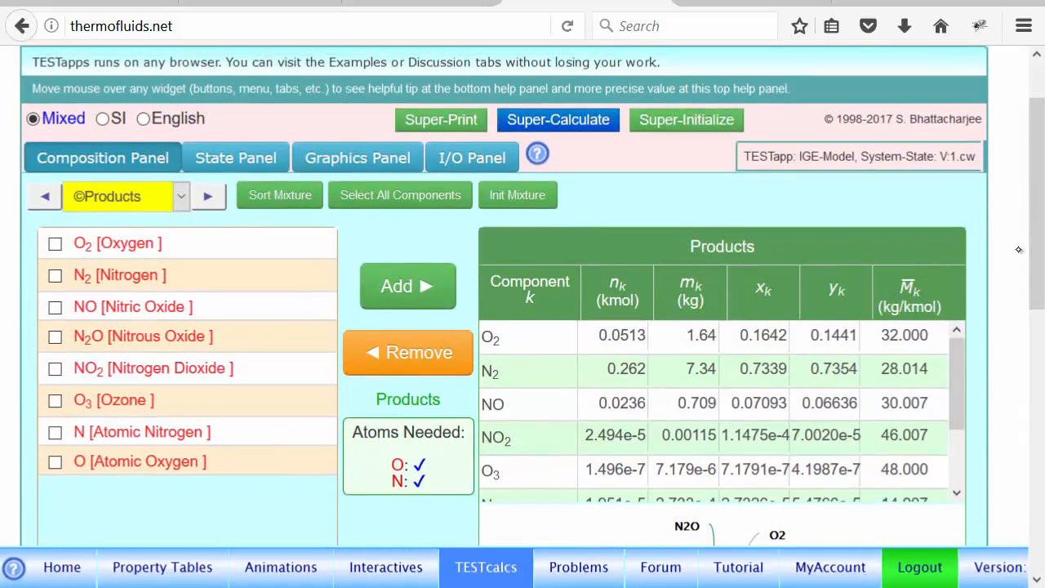
left_click(236, 159)
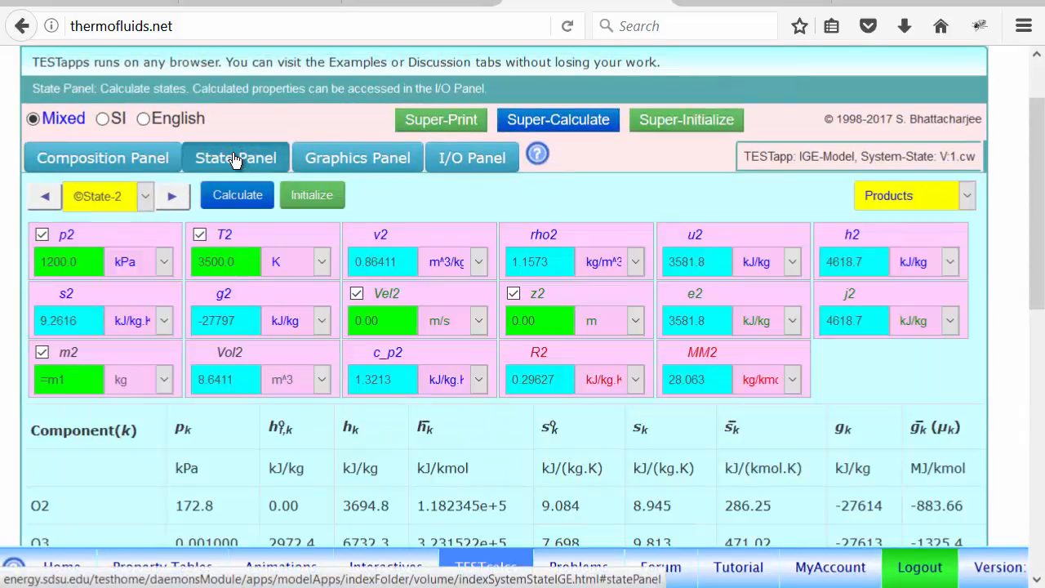
- Evaluate the heat transfer with the expression qin = m1*(u2-u1); and inspect the output
left_click(459, 155)
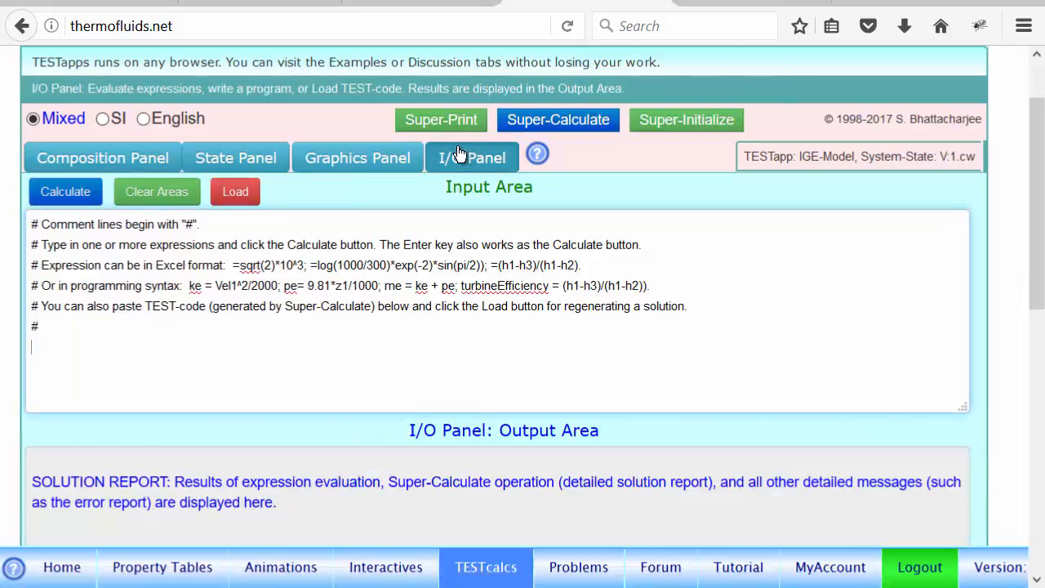
type("qin = m1*(u2-u1)")
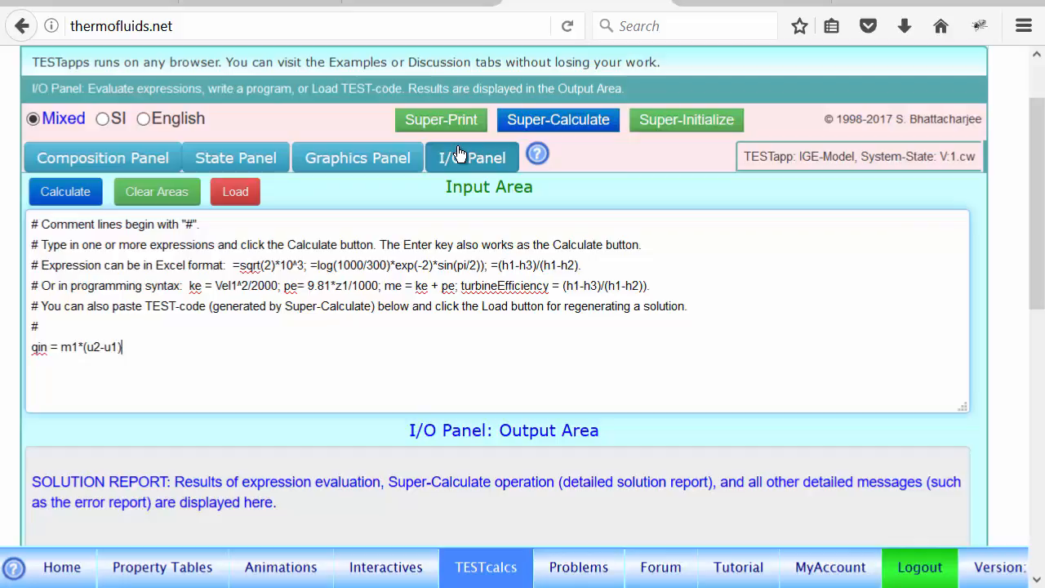
key("Return")
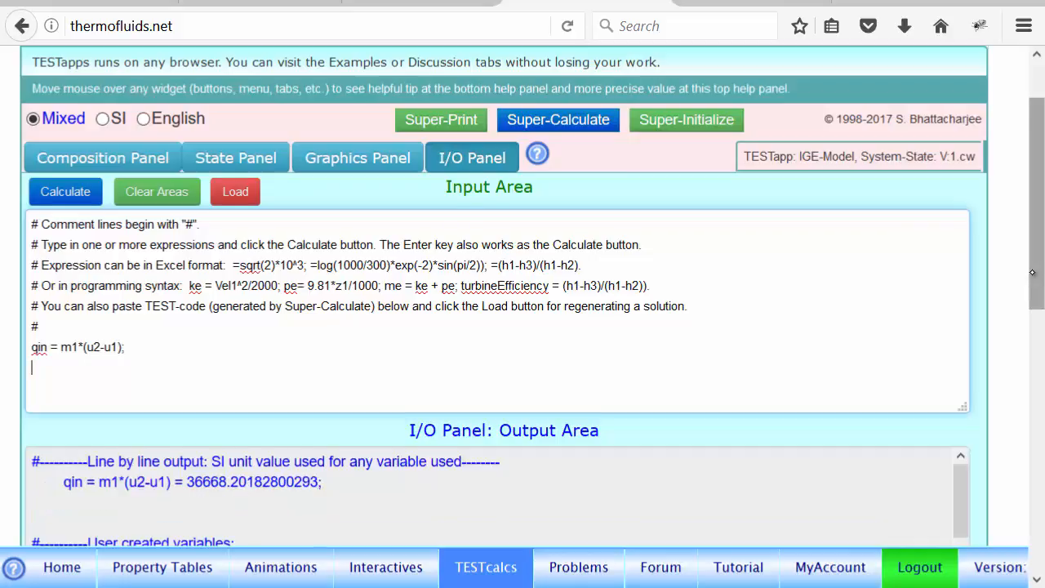
scroll(204, 369, "down", 3)
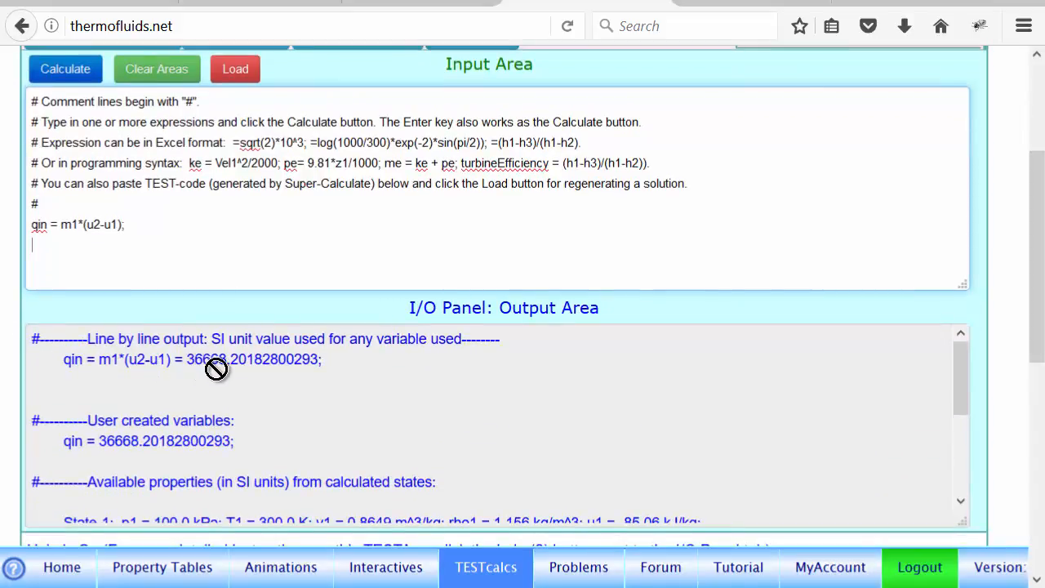
- Switch to the PowerPoint window showing the Ex 1 slide with the handwritten model results
left_click(421, 1)
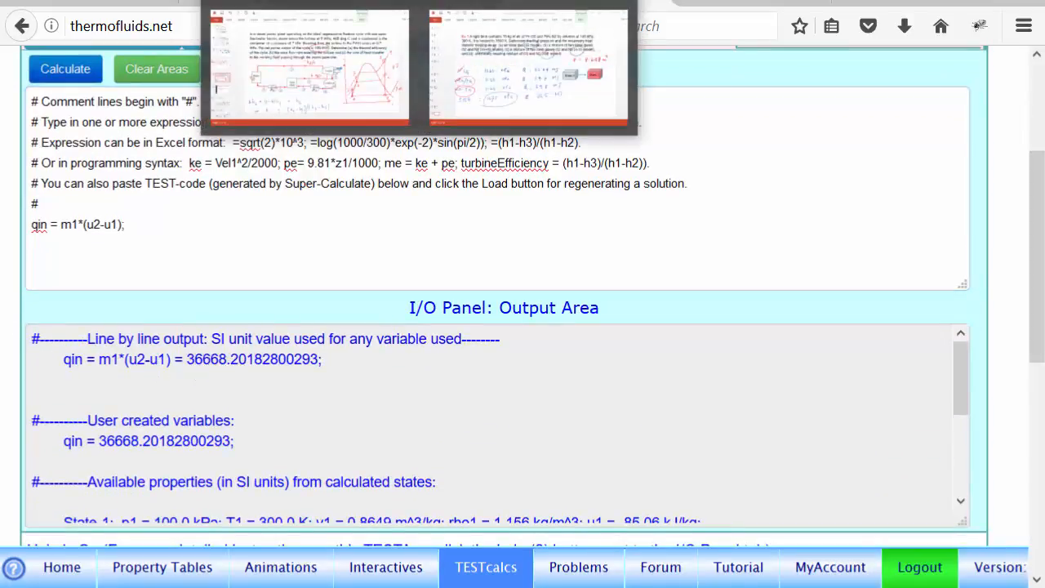
left_click(535, 73)
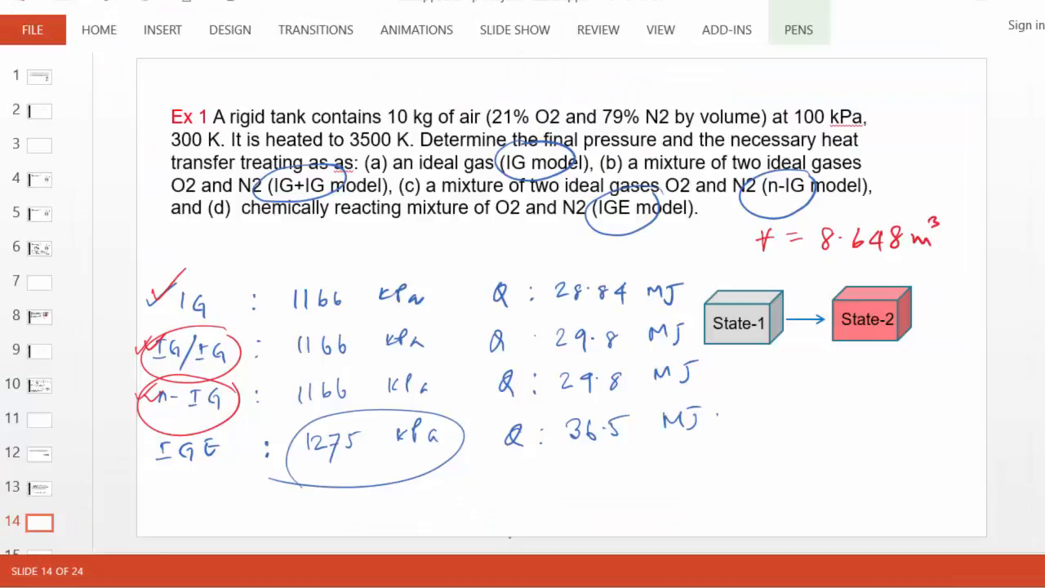